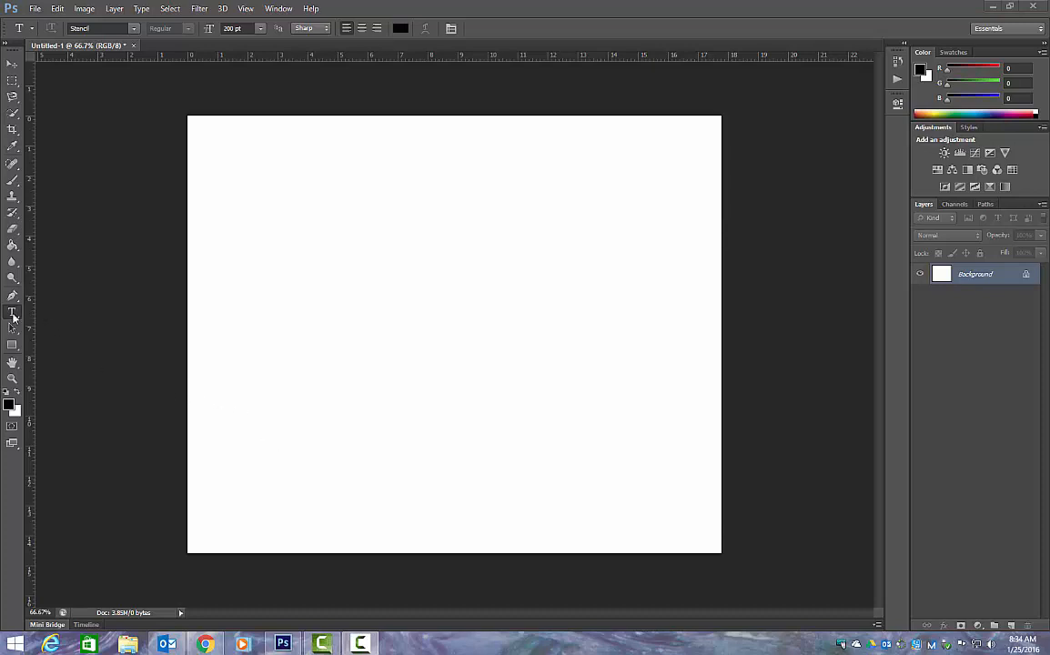
Step: Add the letter F in 200 pt Stencil near the canvas's upper-left corner, then move it slightly toward the centre
{"action": "left_click_drag", "start_coordinate": [224, 162], "coordinate": [363, 312]}
{"action": "type", "text": "F"}
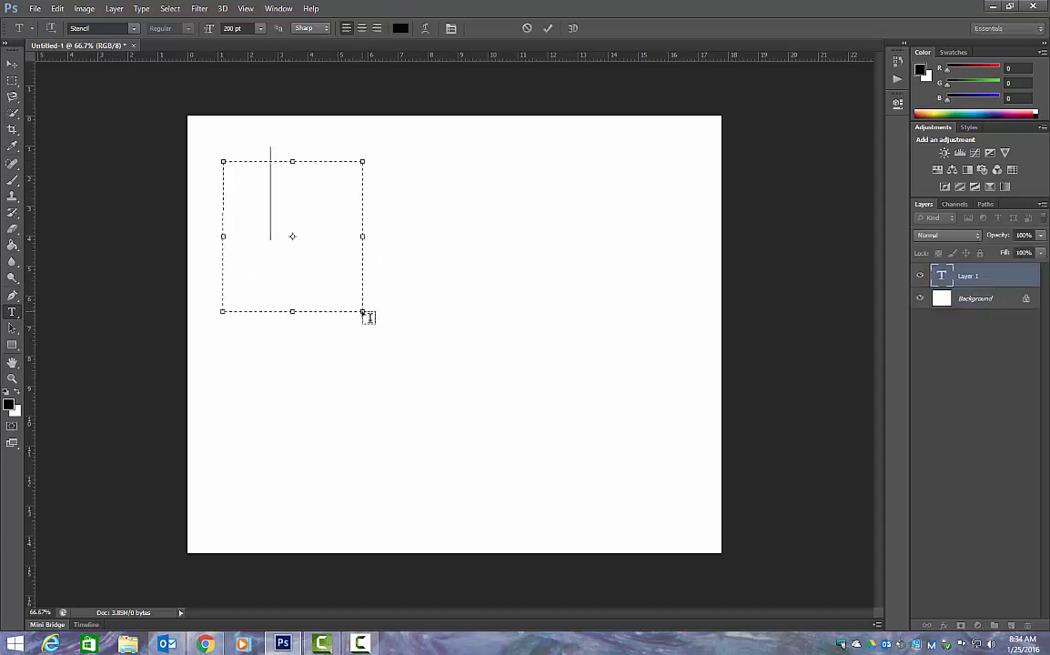
{"action": "left_click_drag", "start_coordinate": [363, 312], "coordinate": [316, 237]}
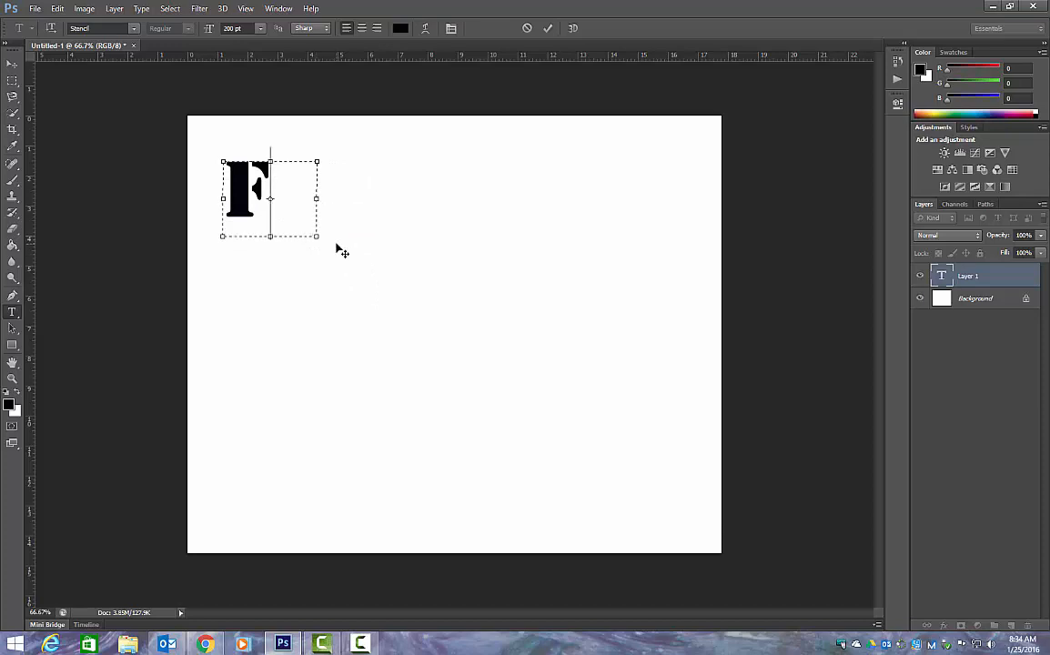
{"action": "left_click", "coordinate": [13, 68]}
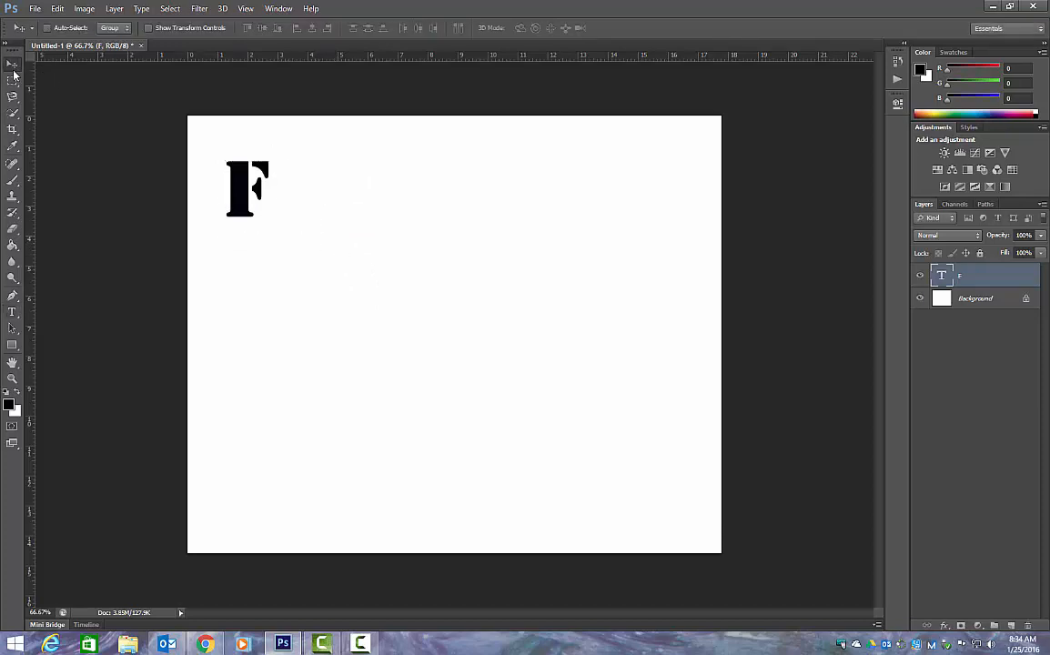
{"action": "left_click_drag", "start_coordinate": [245, 186], "coordinate": [299, 237]}
Step: Set the letter F's font size to 300 pt and enlarge its text box to fit the letter
{"action": "key", "text": "t"}
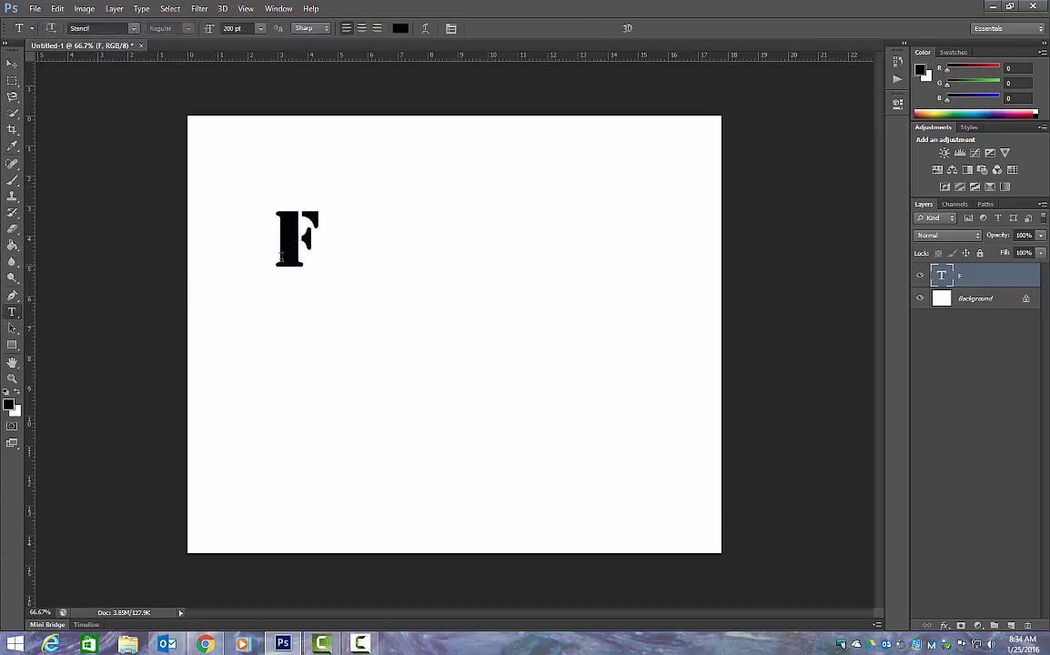
{"action": "left_click", "coordinate": [302, 238]}
{"action": "double_click", "coordinate": [301, 239]}
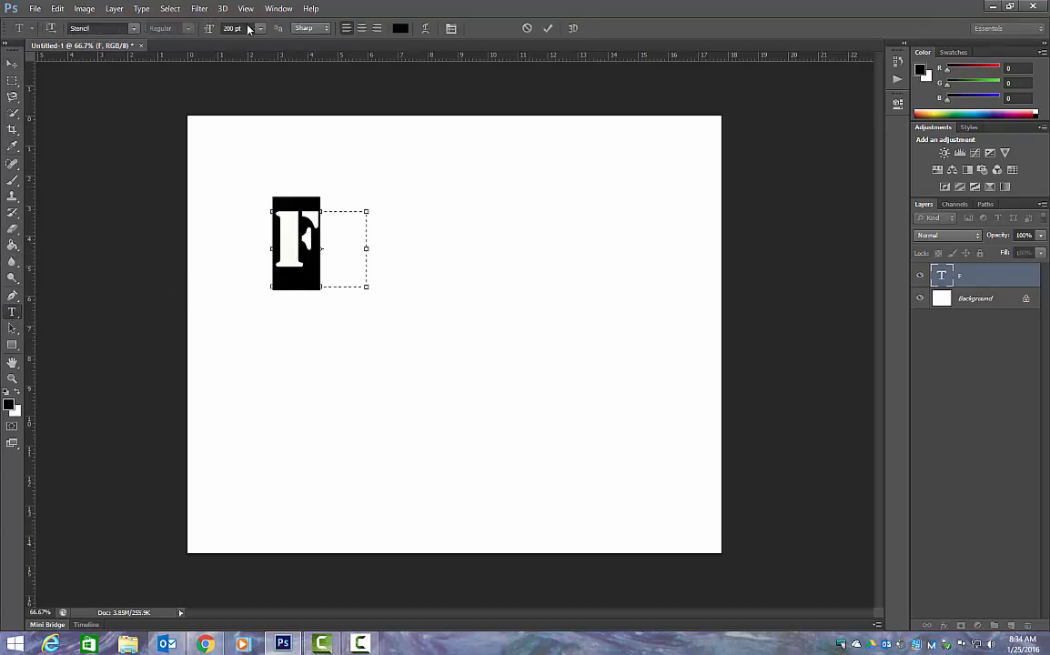
{"action": "left_click", "coordinate": [248, 28]}
{"action": "type", "text": "300"}
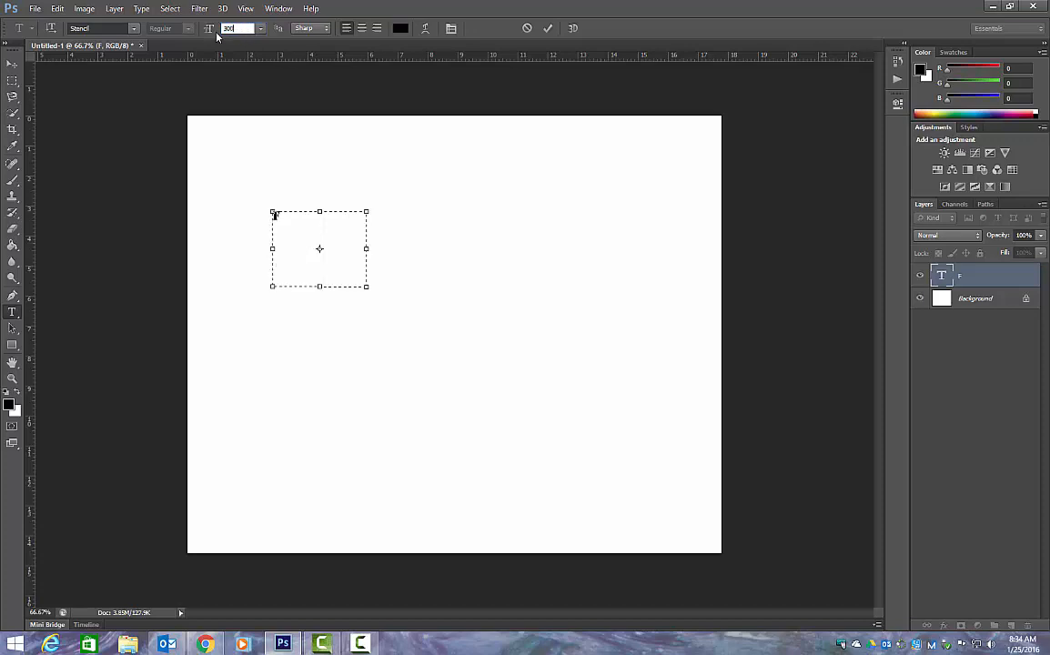
{"action": "left_click_drag", "start_coordinate": [367, 288], "coordinate": [423, 348]}
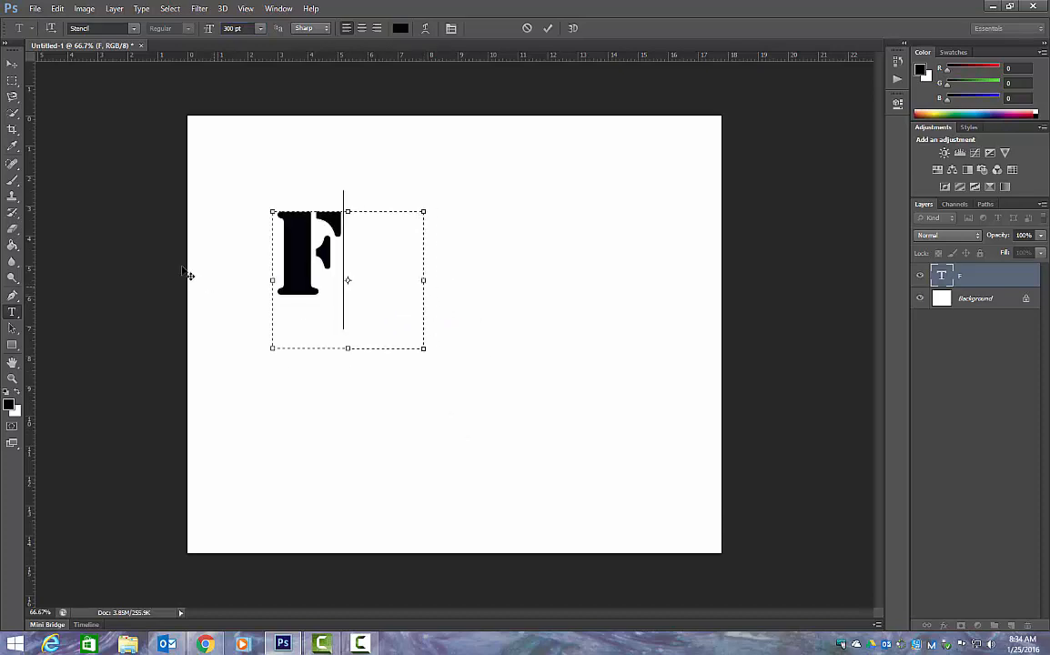
{"action": "left_click", "coordinate": [12, 64]}
Step: Open the image Backlit_green_poinsettia_leaf.jpg from the Desktop
{"action": "left_click", "coordinate": [83, 9]}
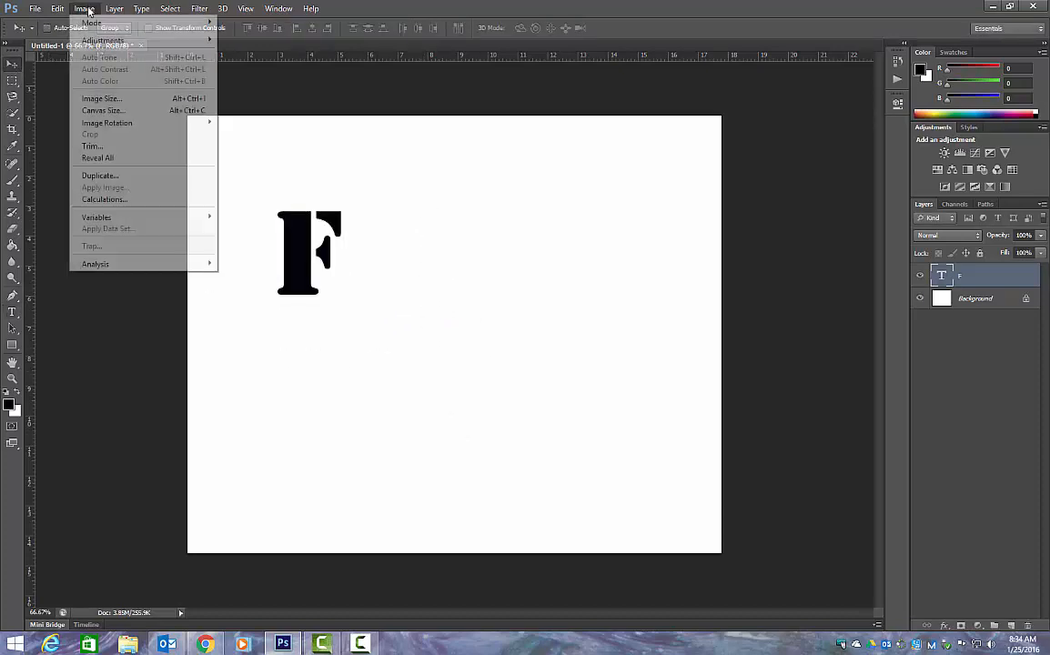
{"action": "left_click", "coordinate": [42, 9]}
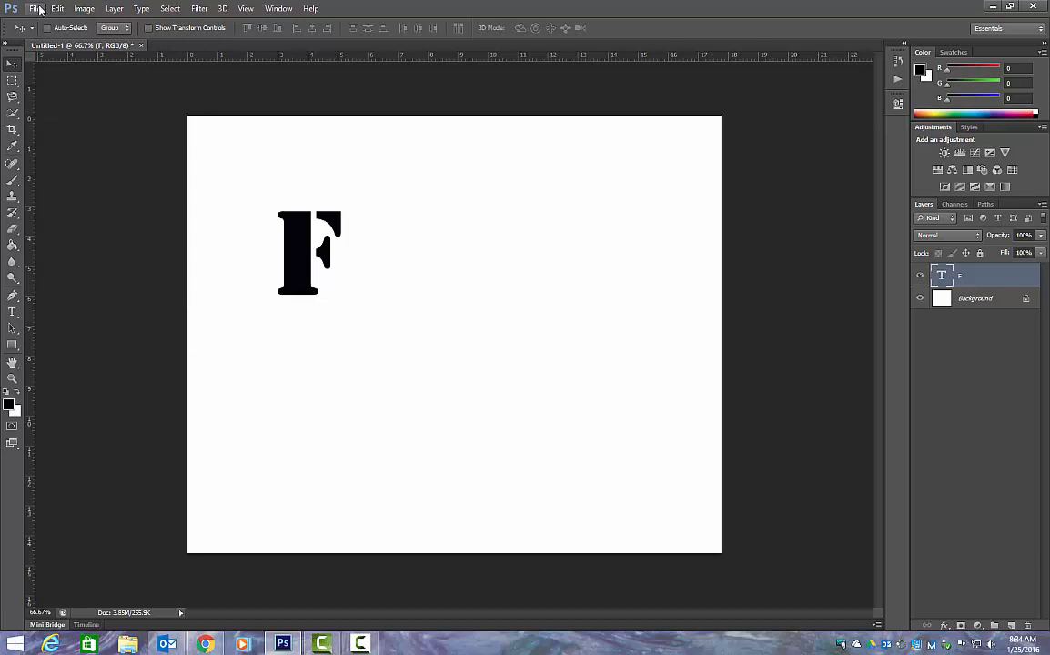
{"action": "left_click", "coordinate": [39, 9]}
{"action": "mouse_move", "coordinate": [80, 228]}
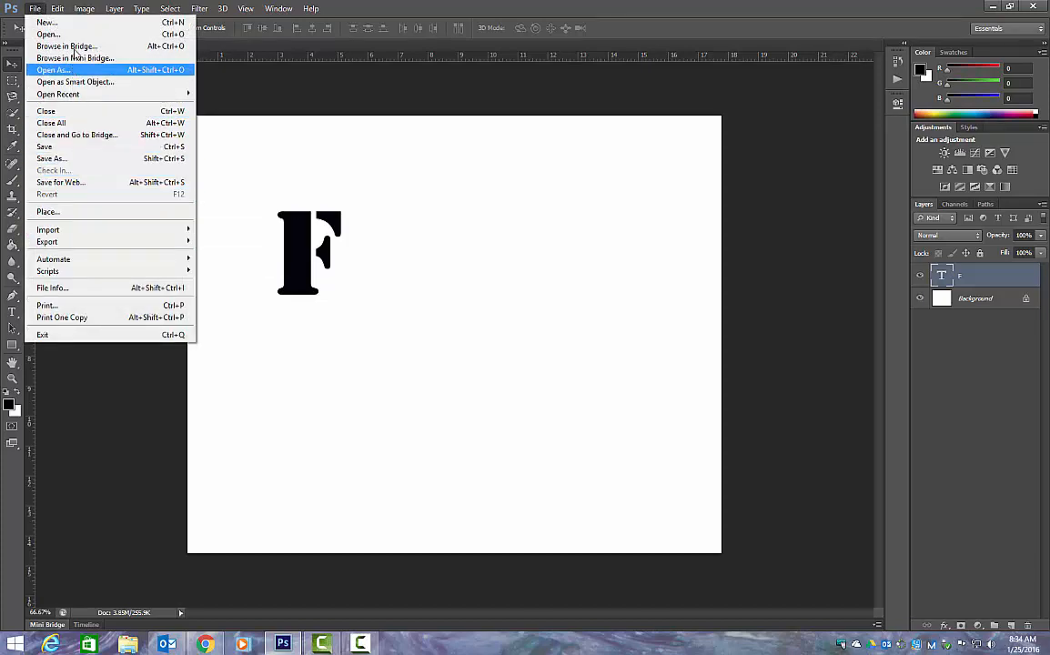
{"action": "left_click", "coordinate": [47, 34]}
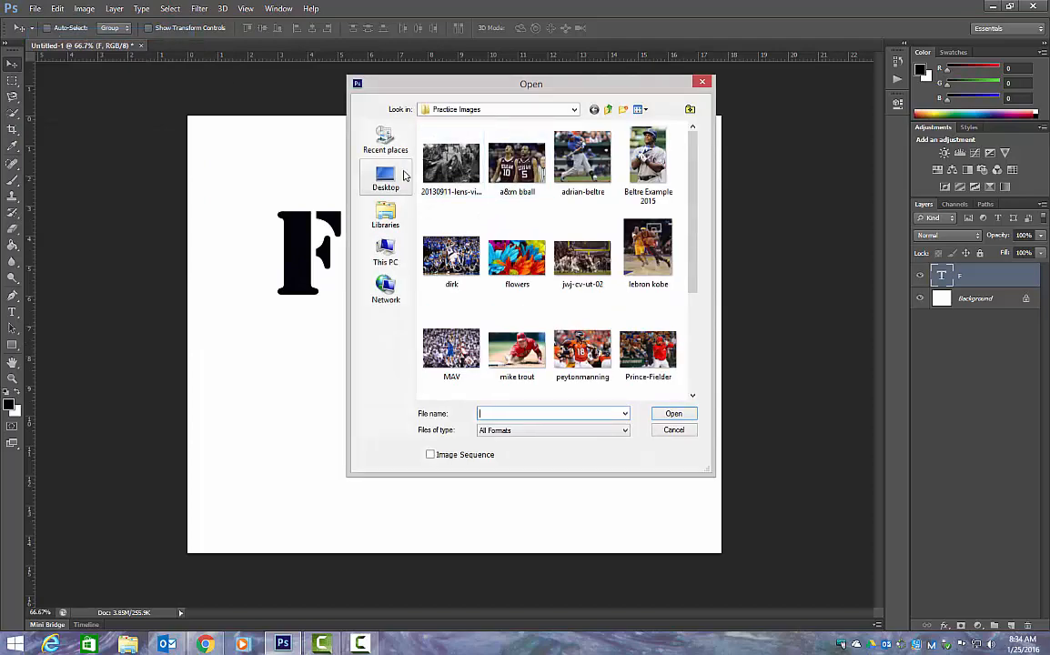
{"action": "left_click", "coordinate": [405, 173]}
{"action": "left_click_drag", "start_coordinate": [694, 202], "coordinate": [693, 346]}
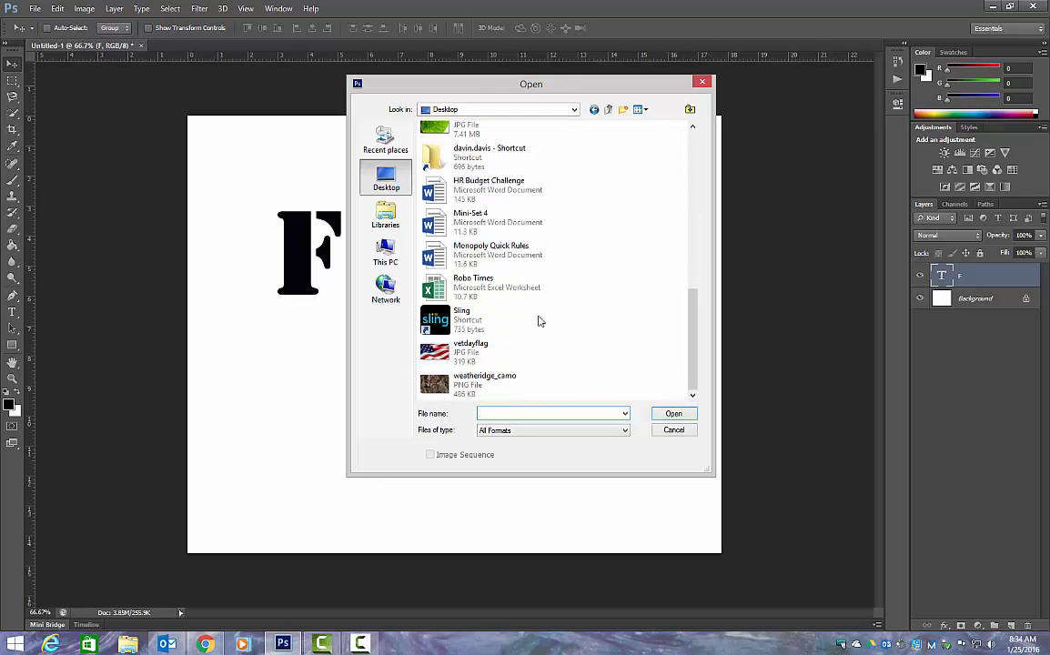
{"action": "double_click", "coordinate": [462, 132]}
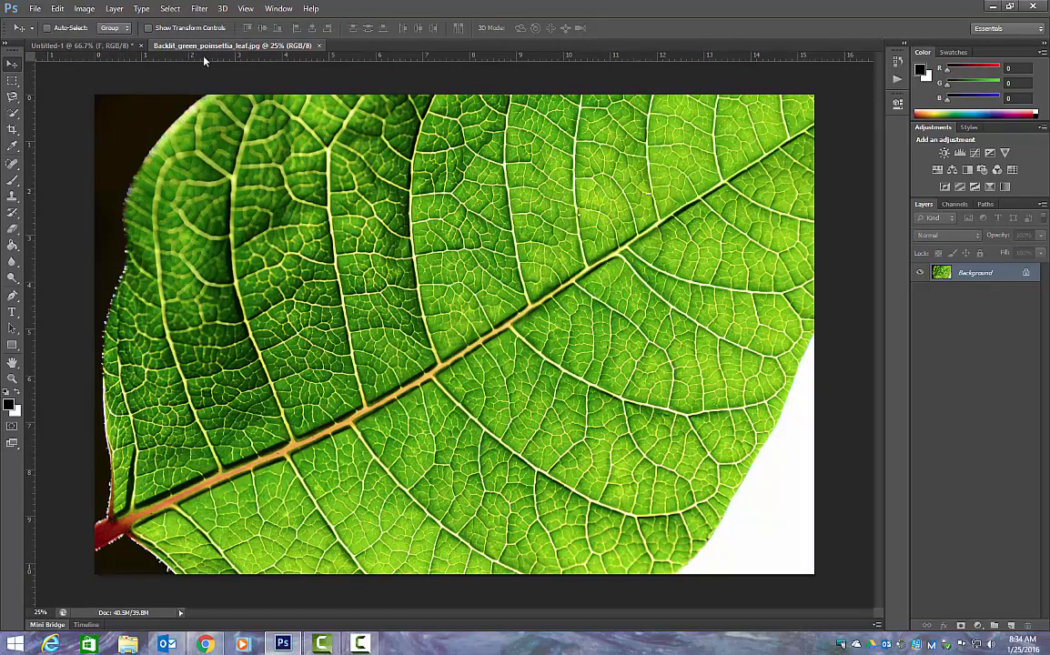
Step: Copy the leaf image into the Untitled-1 document as a layer above the F and close the leaf file
{"action": "left_click_drag", "start_coordinate": [208, 57], "coordinate": [305, 145]}
{"action": "left_click_drag", "start_coordinate": [304, 202], "coordinate": [219, 214]}
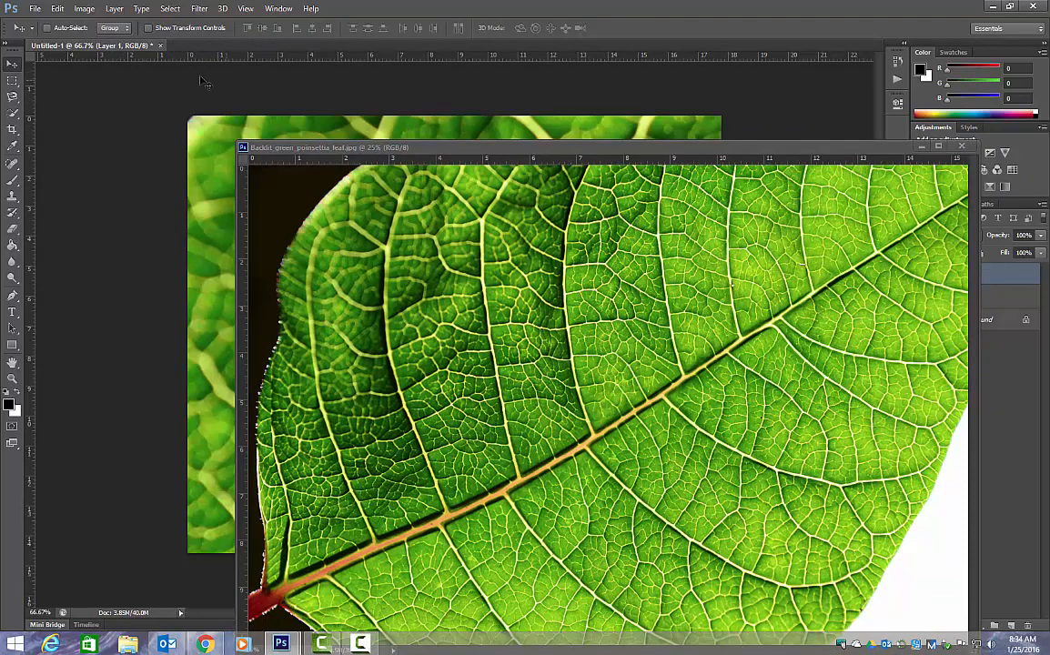
{"action": "left_click", "coordinate": [963, 149]}
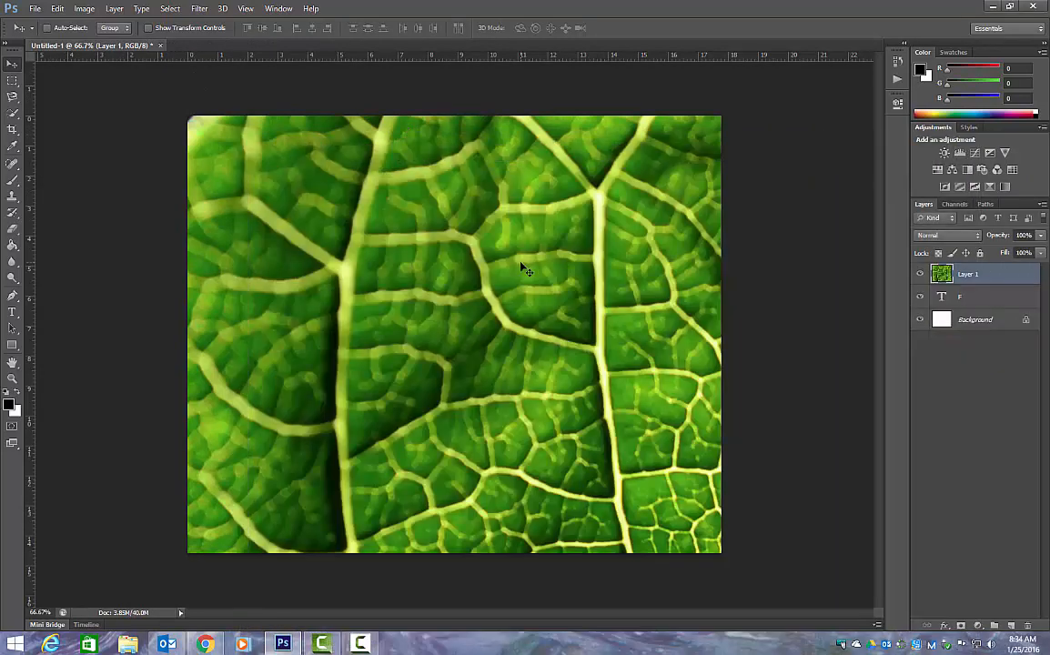
Step: Scale the leaf layer to about 20% width and 11% height, positioned over the letter F
{"action": "key", "text": "ctrl+t"}
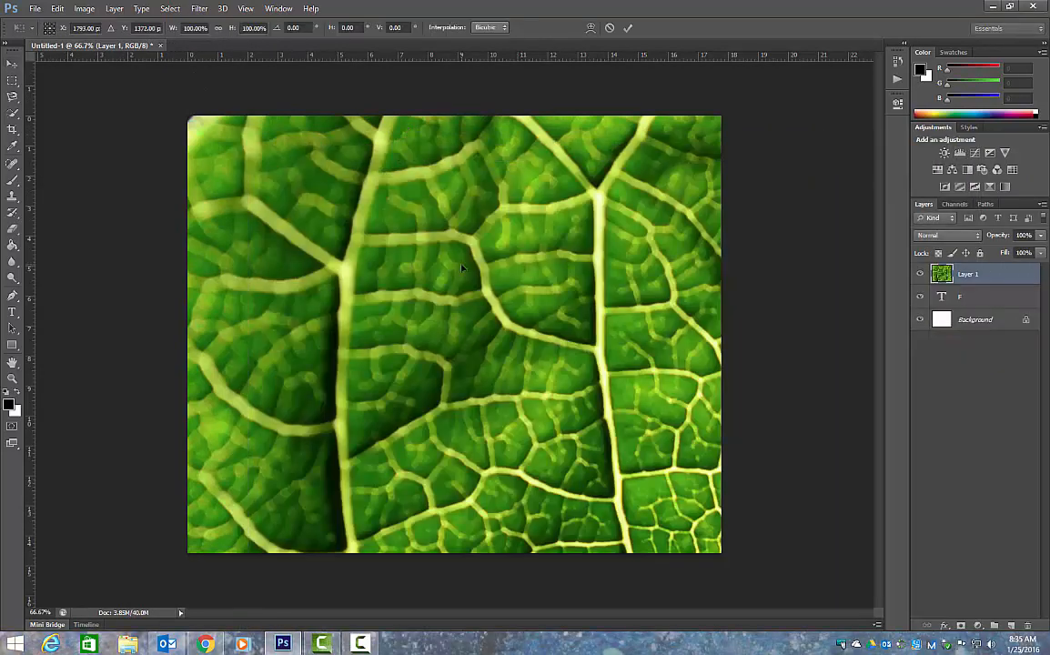
{"action": "key", "text": "ctrl+minus"}
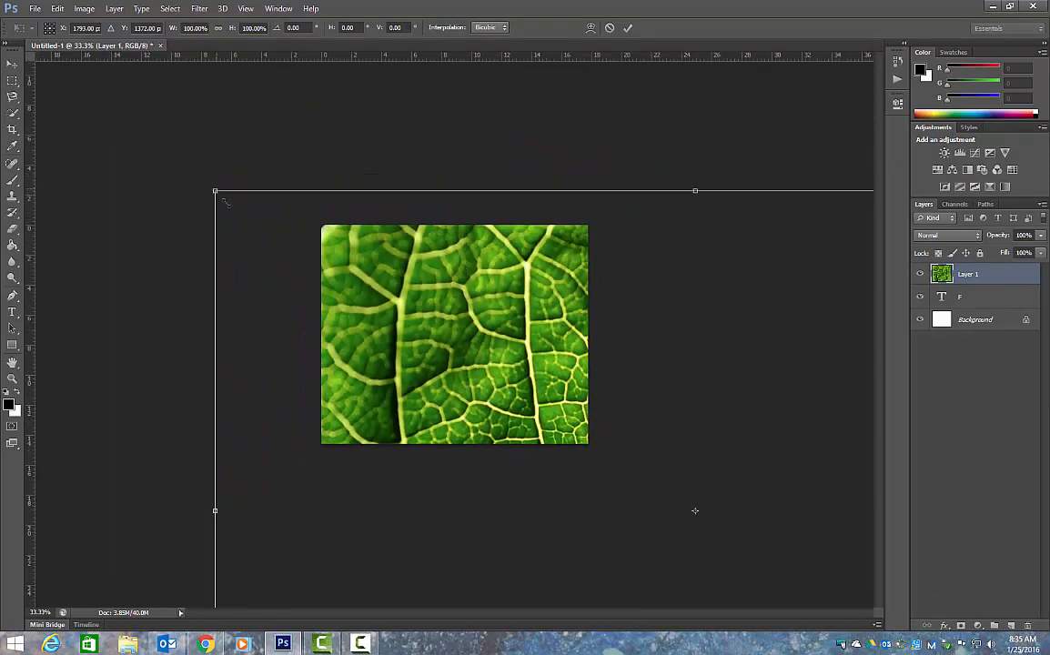
{"action": "left_click_drag", "start_coordinate": [226, 202], "coordinate": [238, 179]}
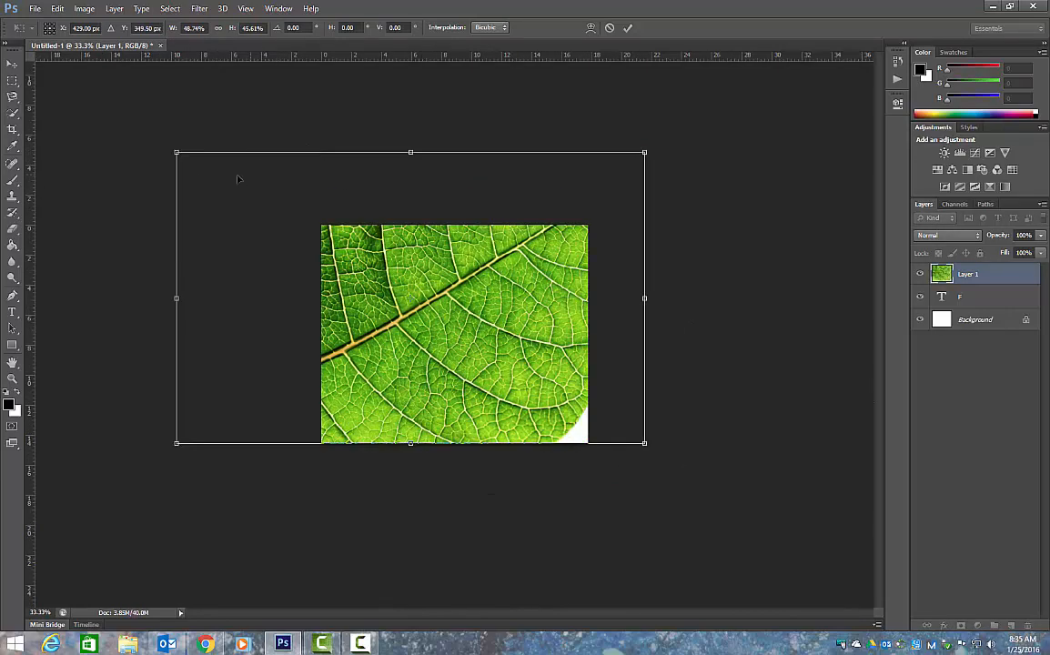
{"action": "left_click_drag", "start_coordinate": [177, 153], "coordinate": [367, 286]}
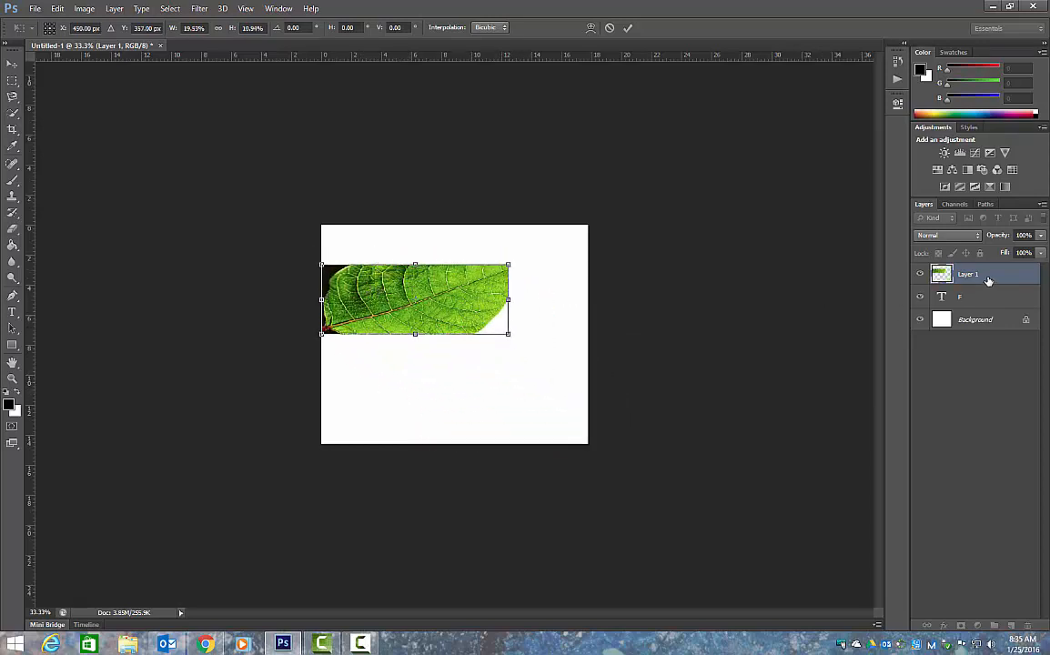
{"action": "key", "text": "Return"}
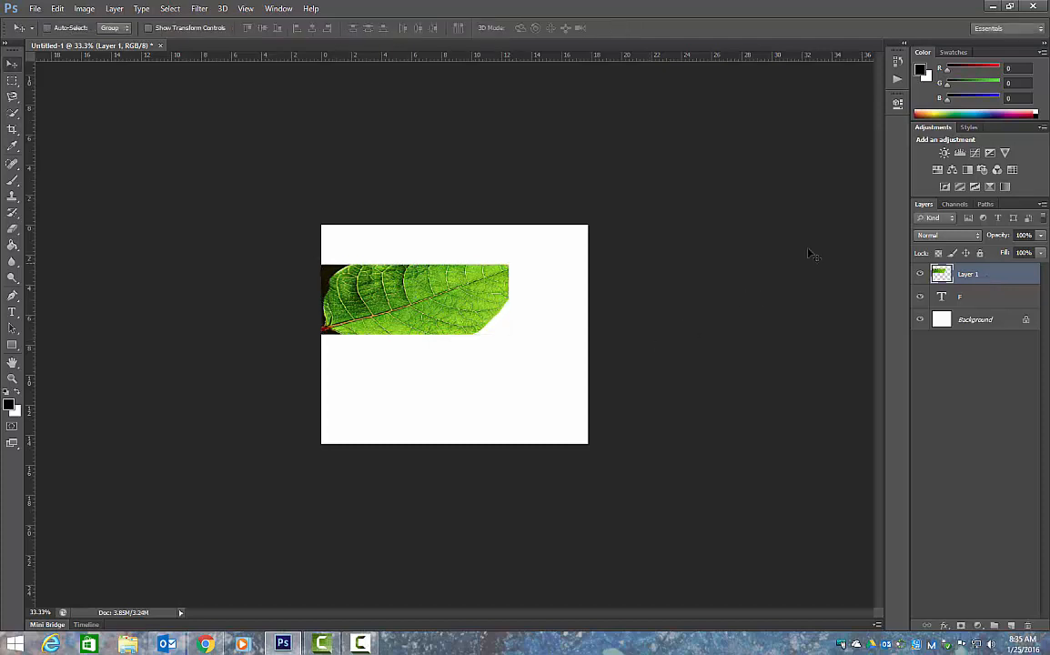
Step: Create a clipping mask from the leaf layer so it fills only the letter F beneath it
{"action": "right_click", "coordinate": [979, 274]}
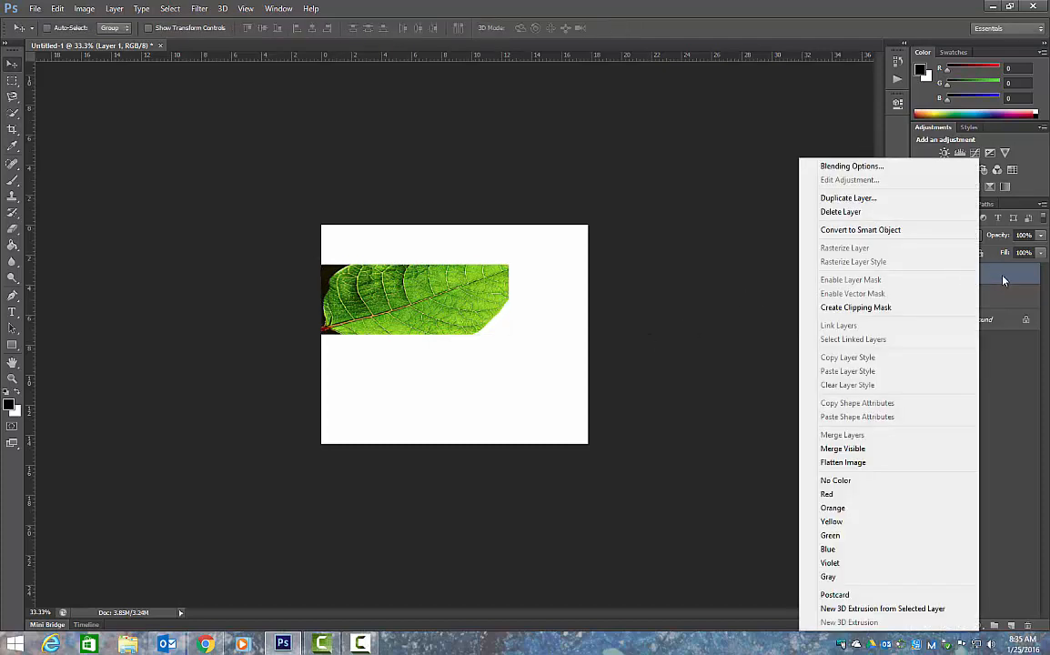
{"action": "left_click", "coordinate": [1020, 366]}
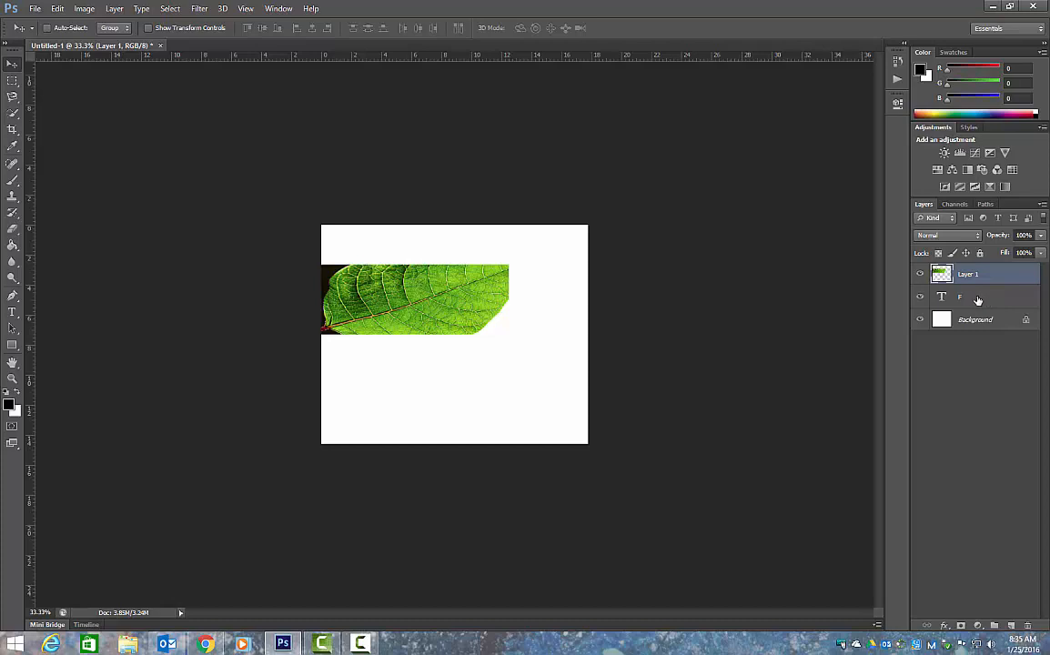
{"action": "key", "text": "ctrl+plus"}
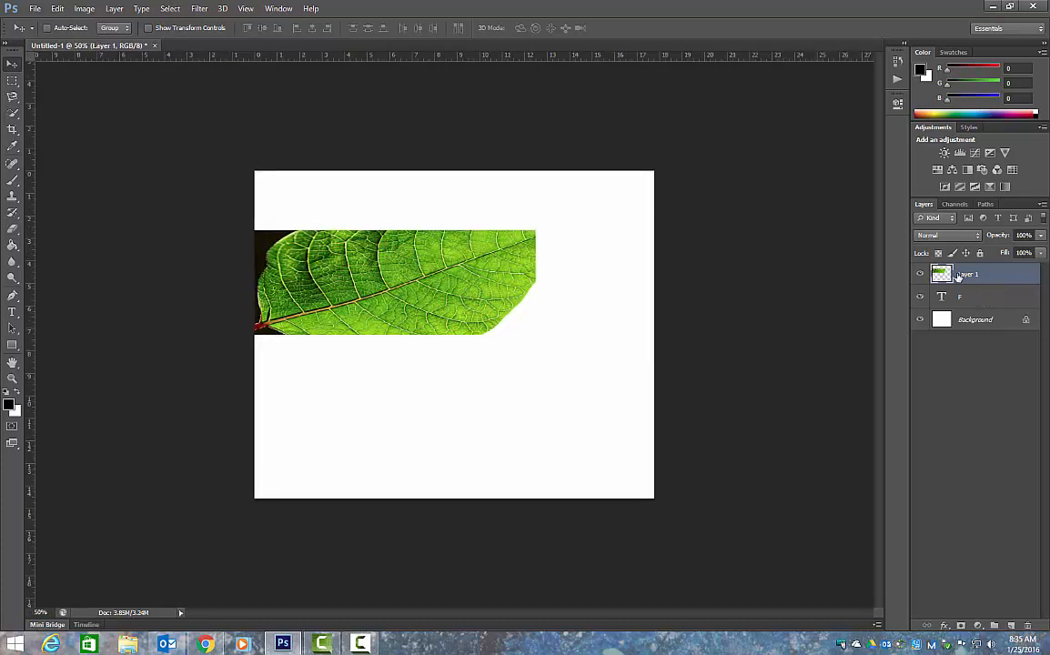
{"action": "right_click", "coordinate": [957, 277]}
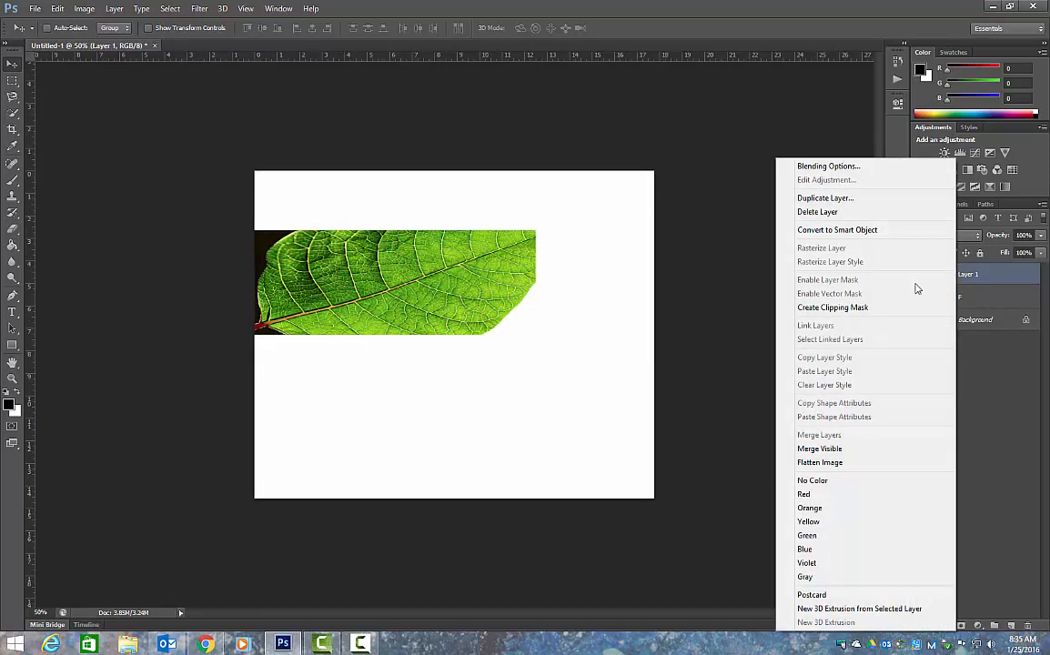
{"action": "left_click", "coordinate": [846, 308]}
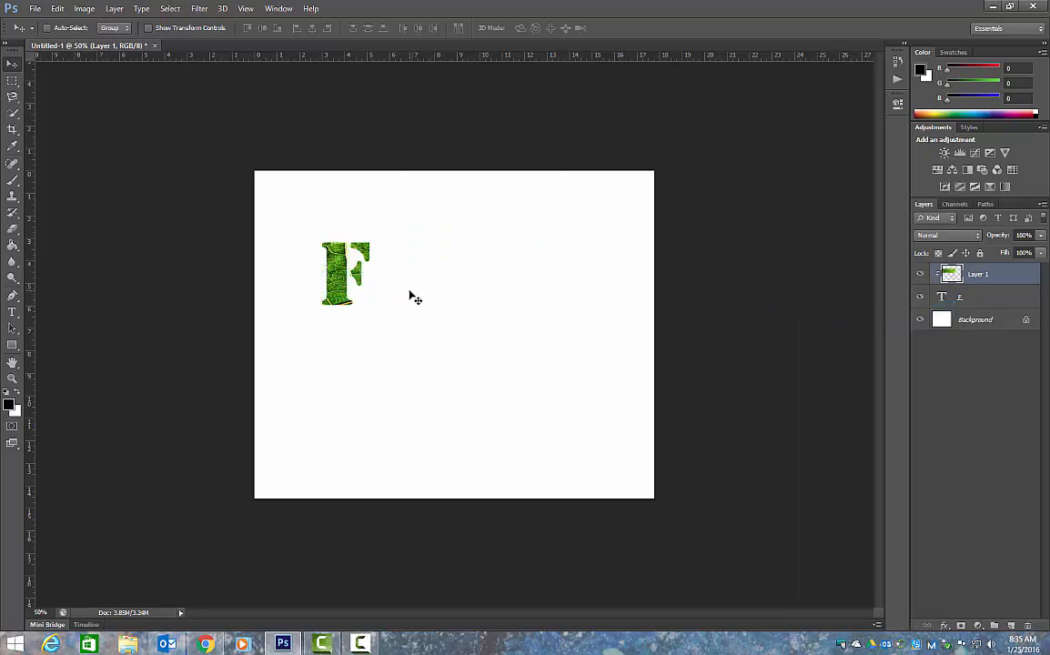
Step: Set the leaf-filled F's font size to 500 pt and enlarge its text box to fit the letter
{"action": "key", "text": "ctrl+plus"}
{"action": "key", "text": "ctrl+plus"}
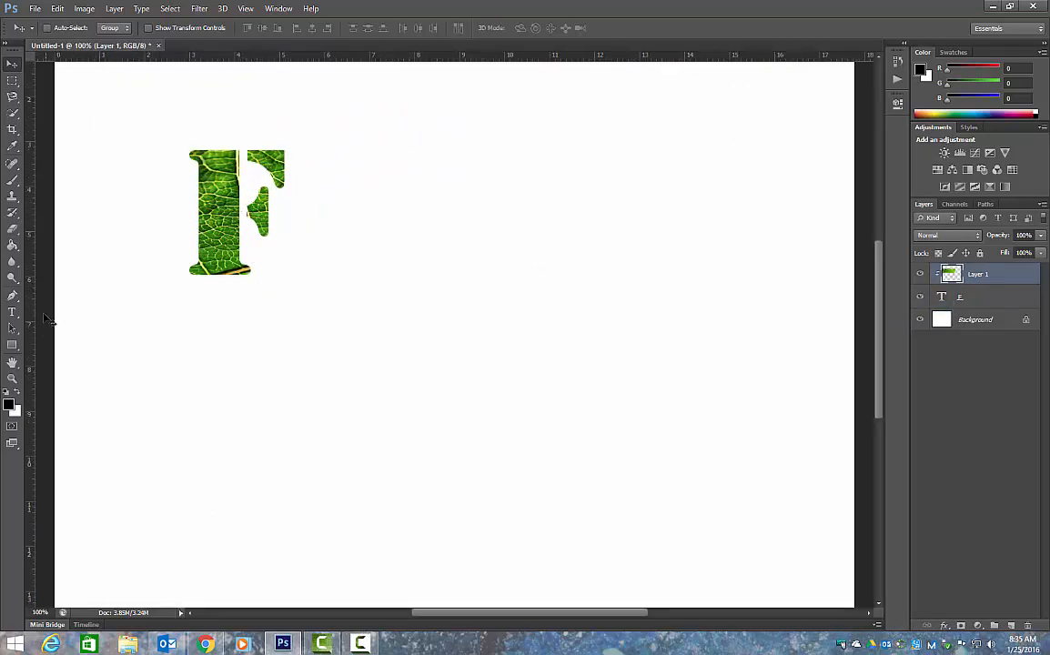
{"action": "left_click", "coordinate": [12, 313]}
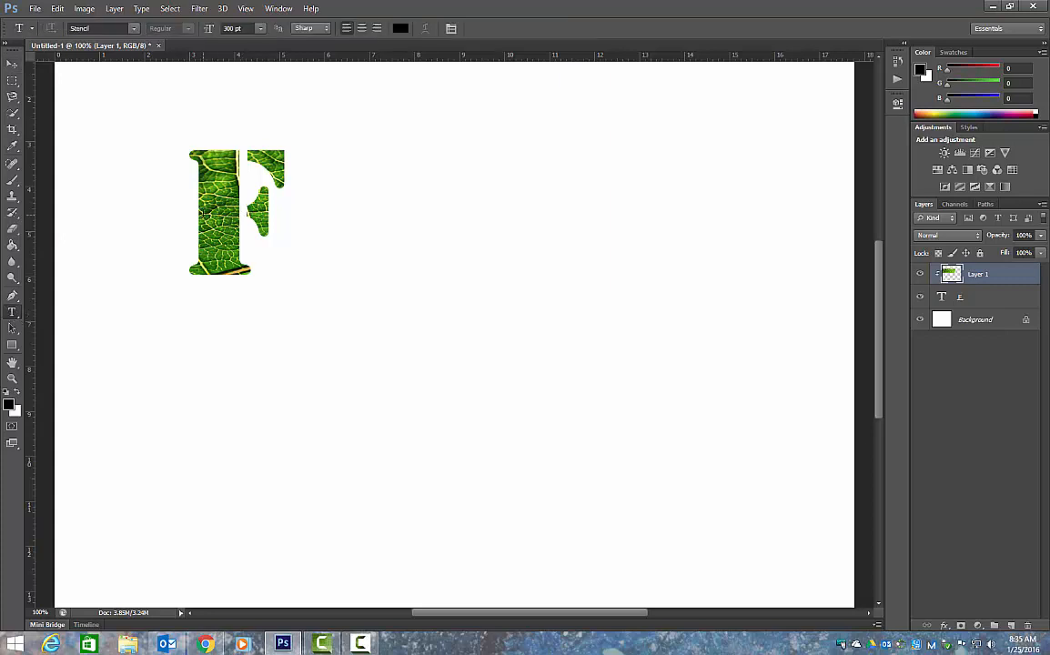
{"action": "left_click", "coordinate": [169, 118]}
{"action": "key", "text": "ctrl+a"}
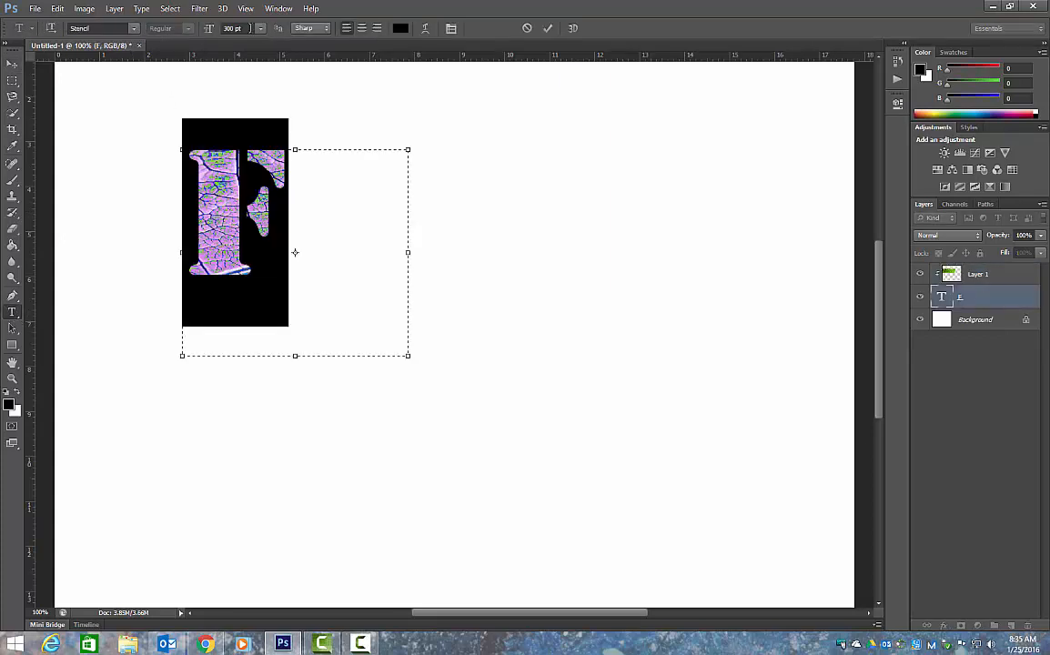
{"action": "left_click_drag", "start_coordinate": [249, 28], "coordinate": [222, 28]}
{"action": "type", "text": "500"}
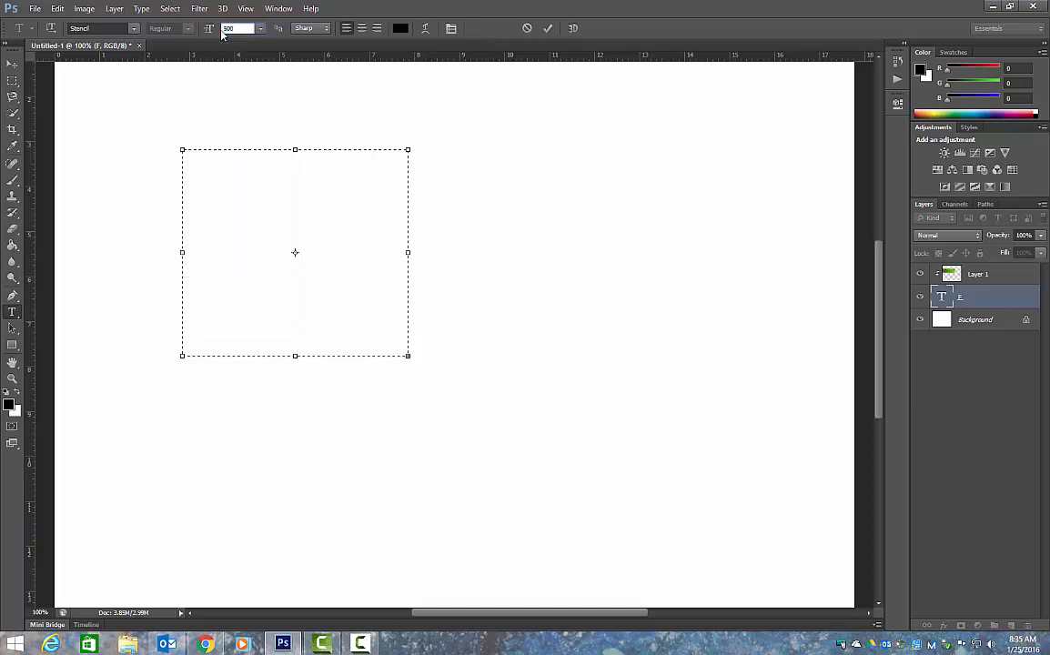
{"action": "key", "text": "Return"}
{"action": "left_click_drag", "start_coordinate": [407, 359], "coordinate": [485, 453]}
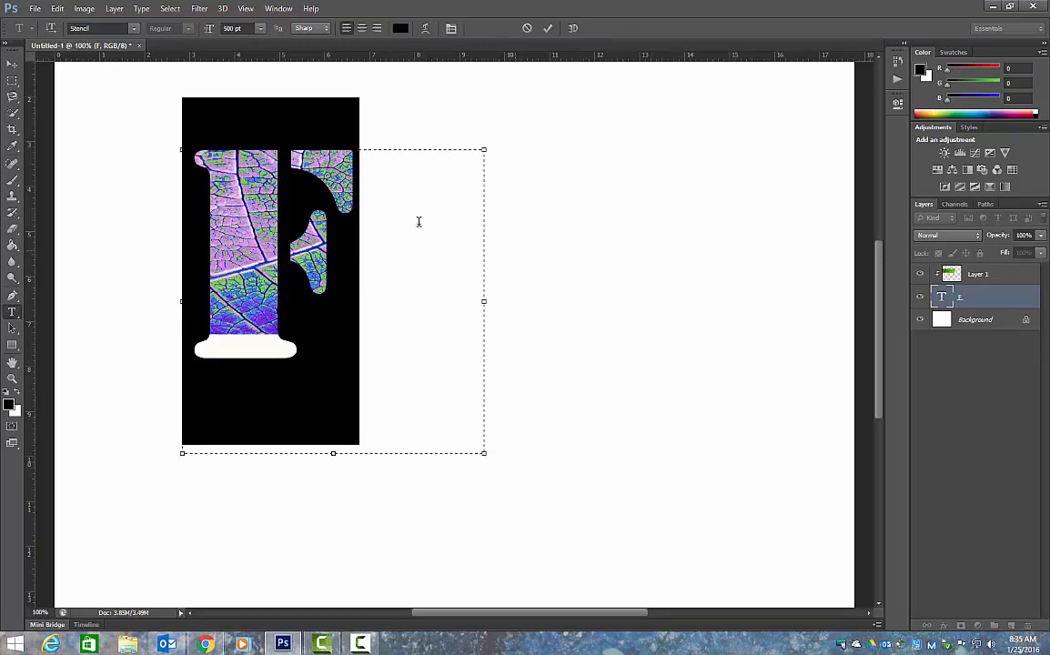
{"action": "left_click", "coordinate": [13, 65]}
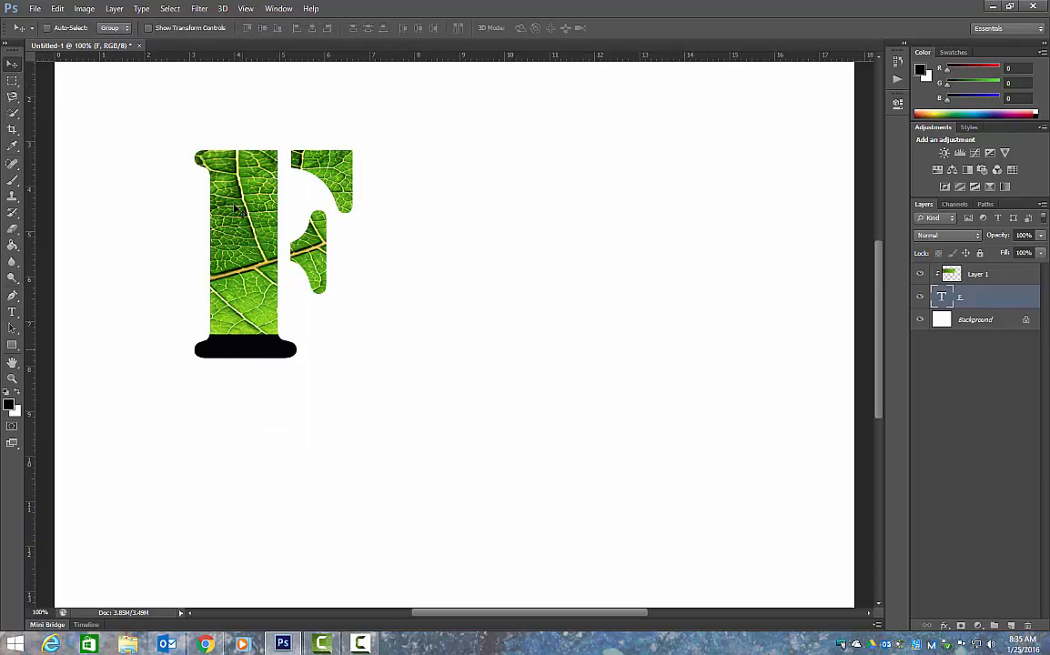
Step: Reposition the clipped leaf layer over the whole F and stretch its height to about 123.5%
{"action": "left_click", "coordinate": [981, 277]}
{"action": "left_click_drag", "start_coordinate": [225, 188], "coordinate": [251, 230]}
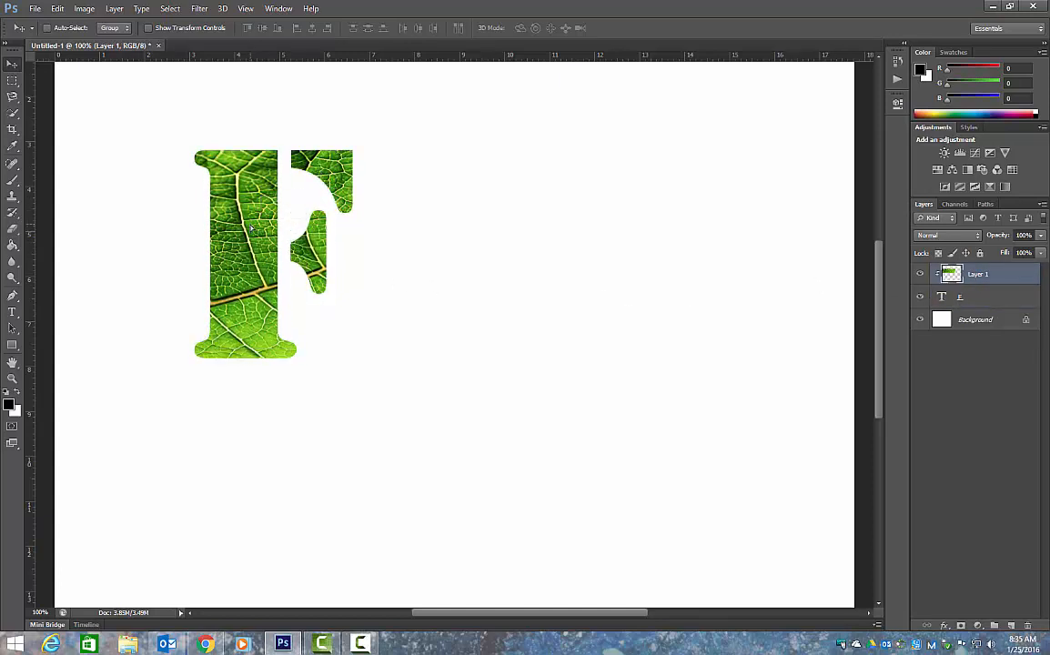
{"action": "key", "text": "ctrl+t"}
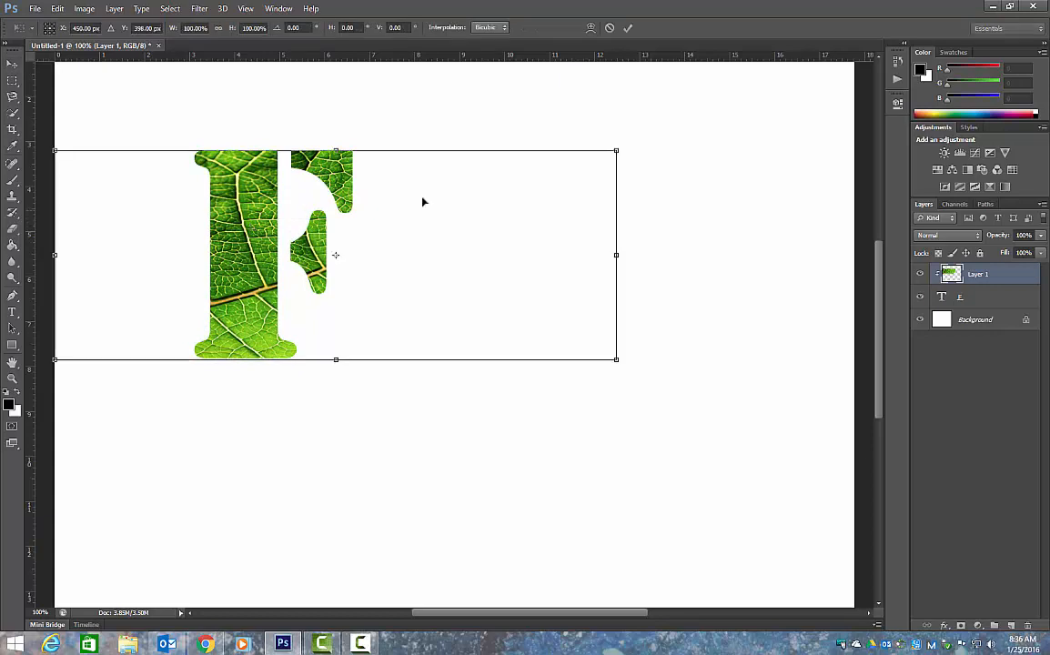
{"action": "left_click_drag", "start_coordinate": [337, 148], "coordinate": [336, 100]}
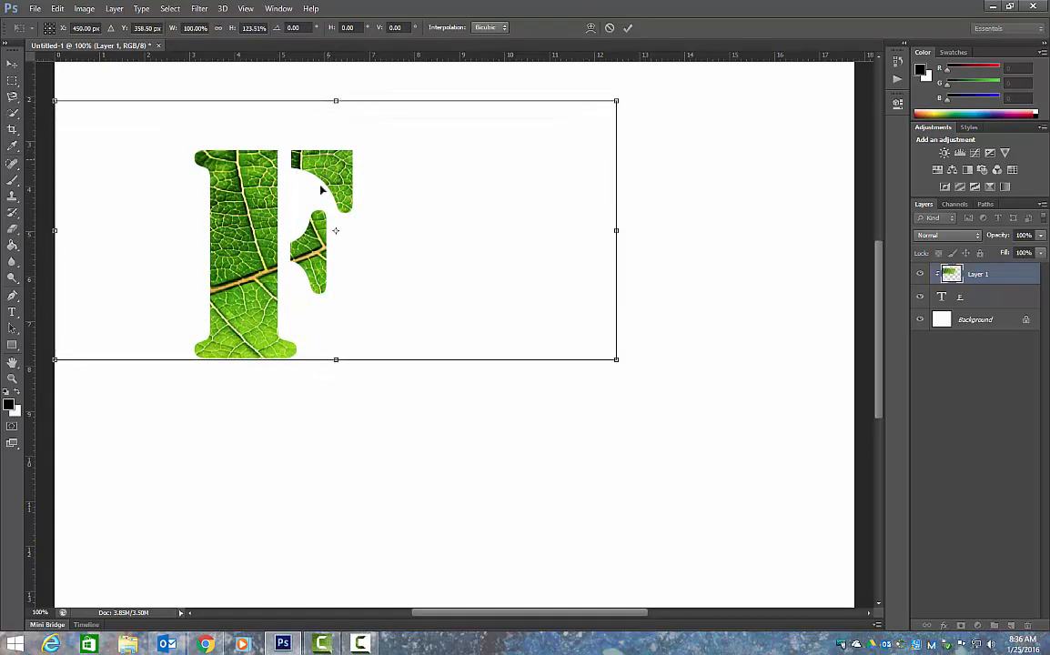
{"action": "left_click_drag", "start_coordinate": [306, 186], "coordinate": [308, 202]}
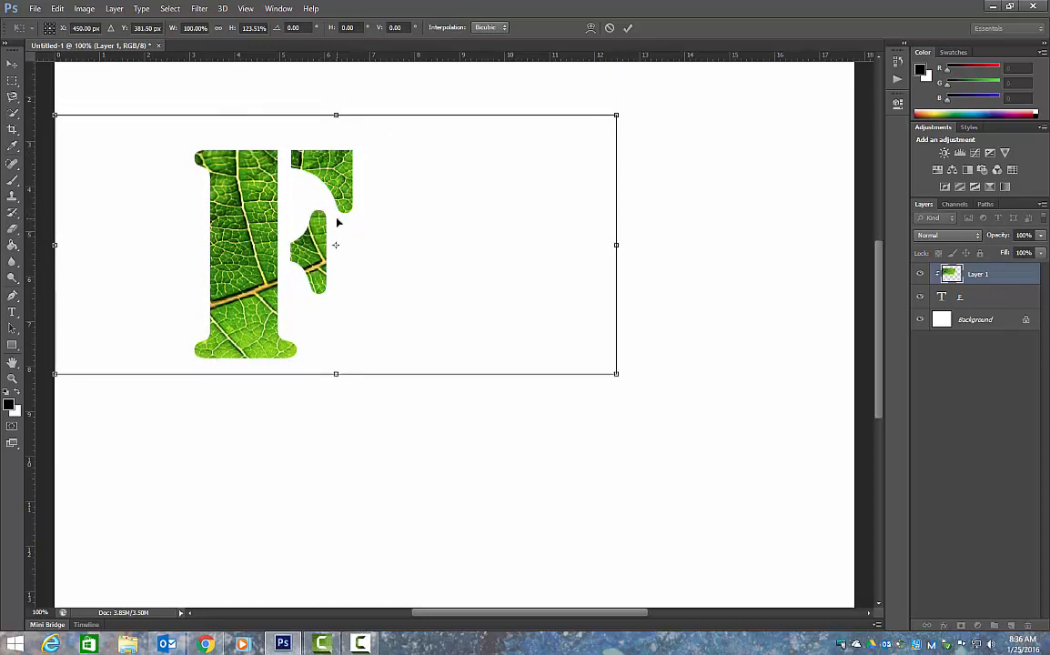
{"action": "key", "text": "Return"}
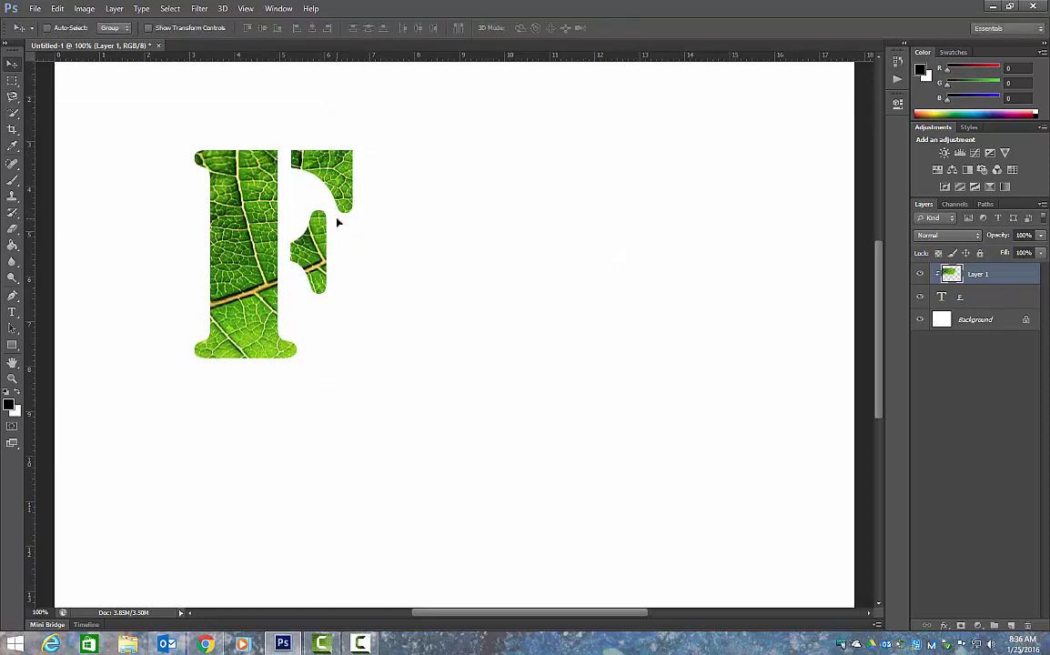
Step: Apply Bevel & Emboss and Drop Shadow layer styles to the F text layer
{"action": "left_click", "coordinate": [975, 295]}
{"action": "right_click", "coordinate": [951, 291]}
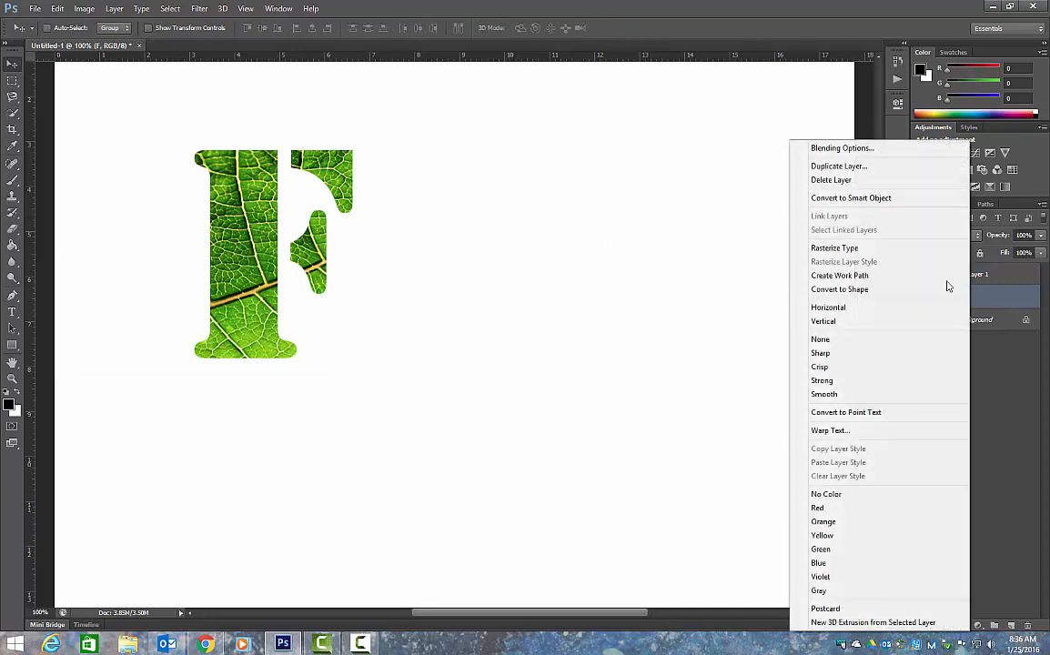
{"action": "left_click", "coordinate": [849, 149]}
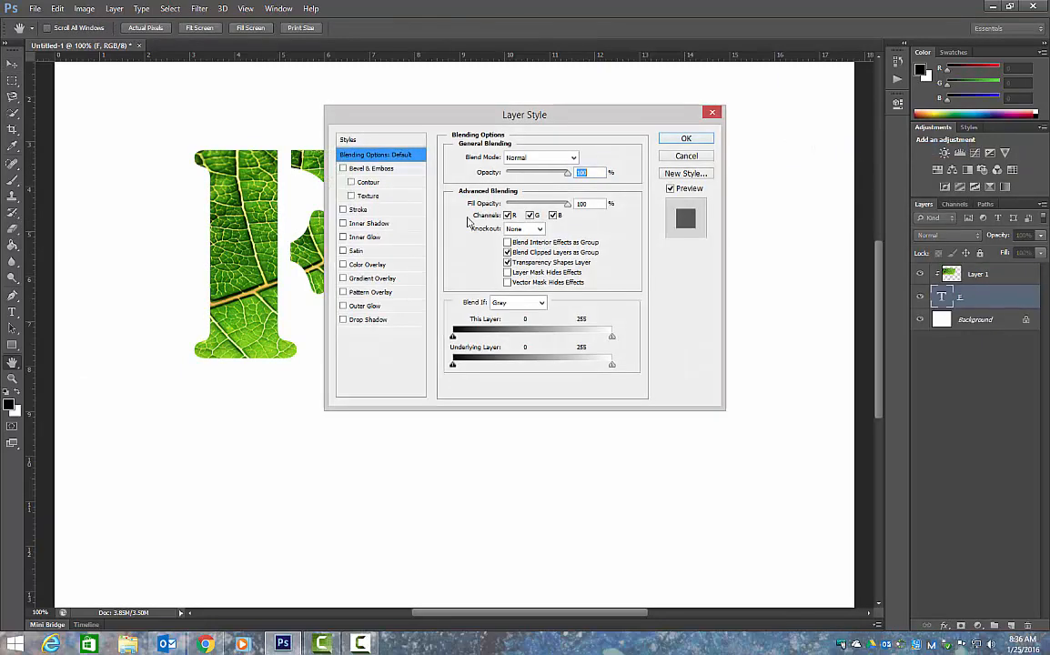
{"action": "left_click", "coordinate": [364, 171]}
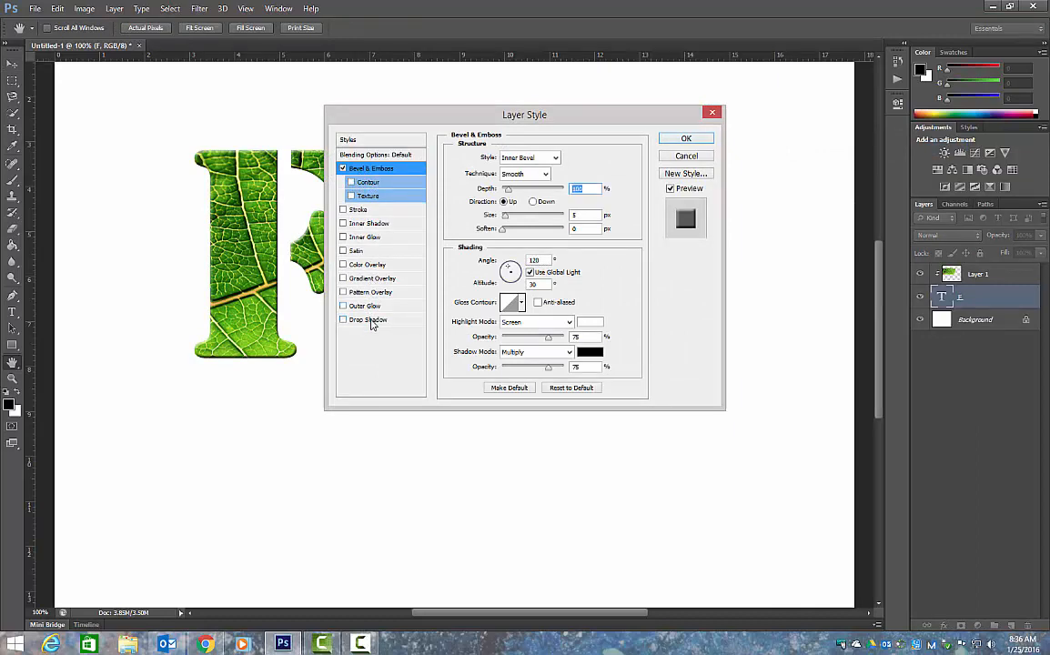
{"action": "left_click", "coordinate": [371, 319]}
{"action": "left_click_drag", "start_coordinate": [392, 124], "coordinate": [497, 157]}
{"action": "left_click", "coordinate": [792, 172]}
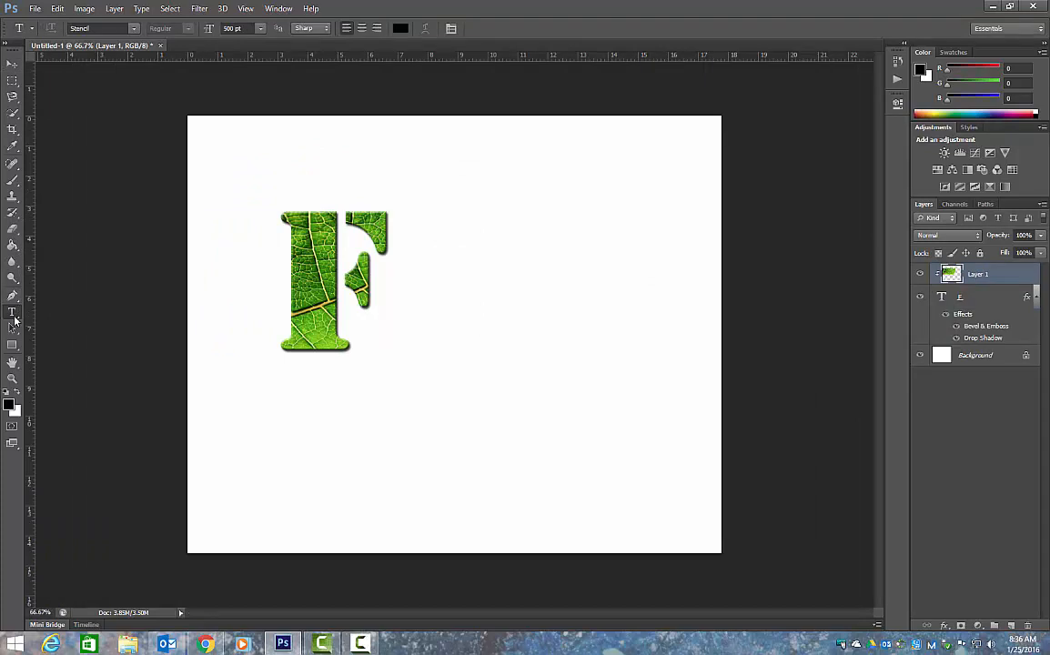
Step: Add a 500 pt letter H in a new text box to the right of the F
{"action": "left_click_drag", "start_coordinate": [431, 211], "coordinate": [645, 452]}
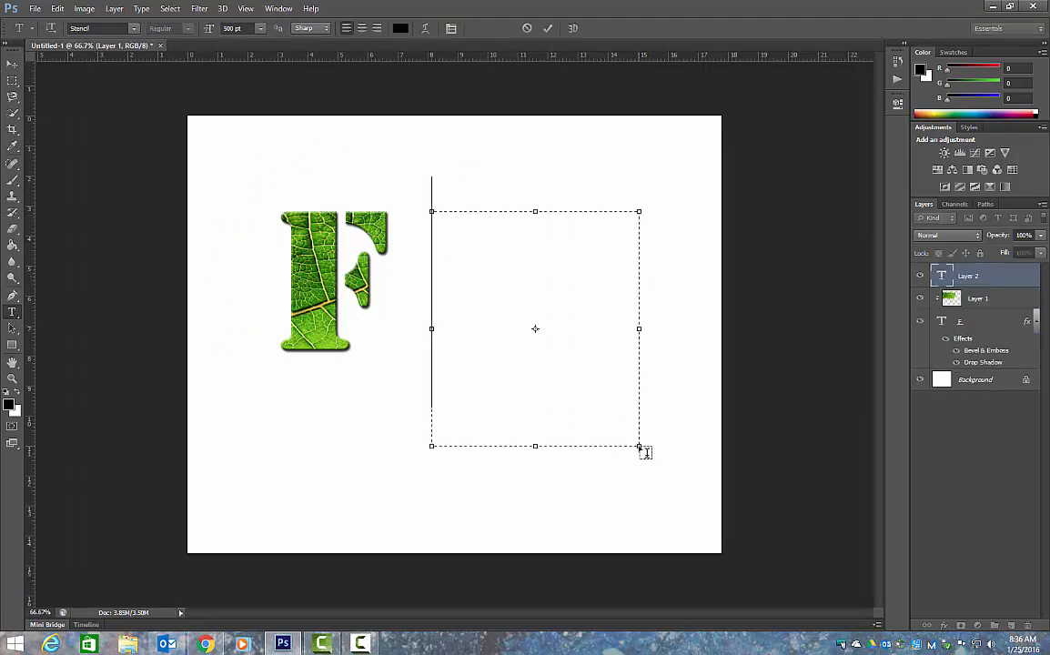
{"action": "type", "text": "H"}
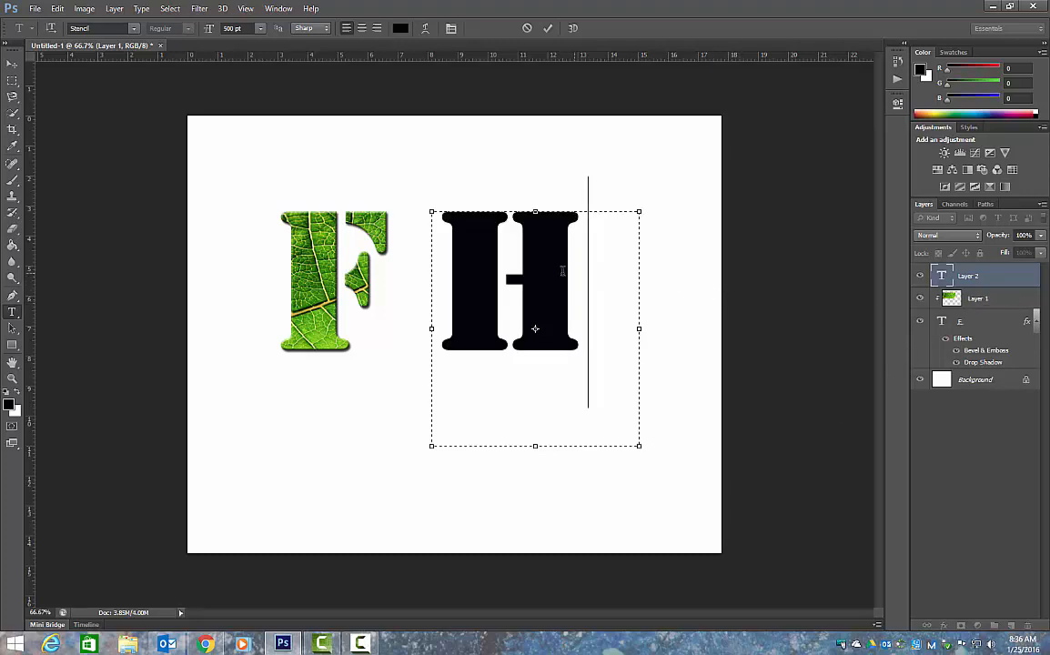
Step: Change the H's font to Viner Hand ITC and commit the text
{"action": "double_click", "coordinate": [522, 276]}
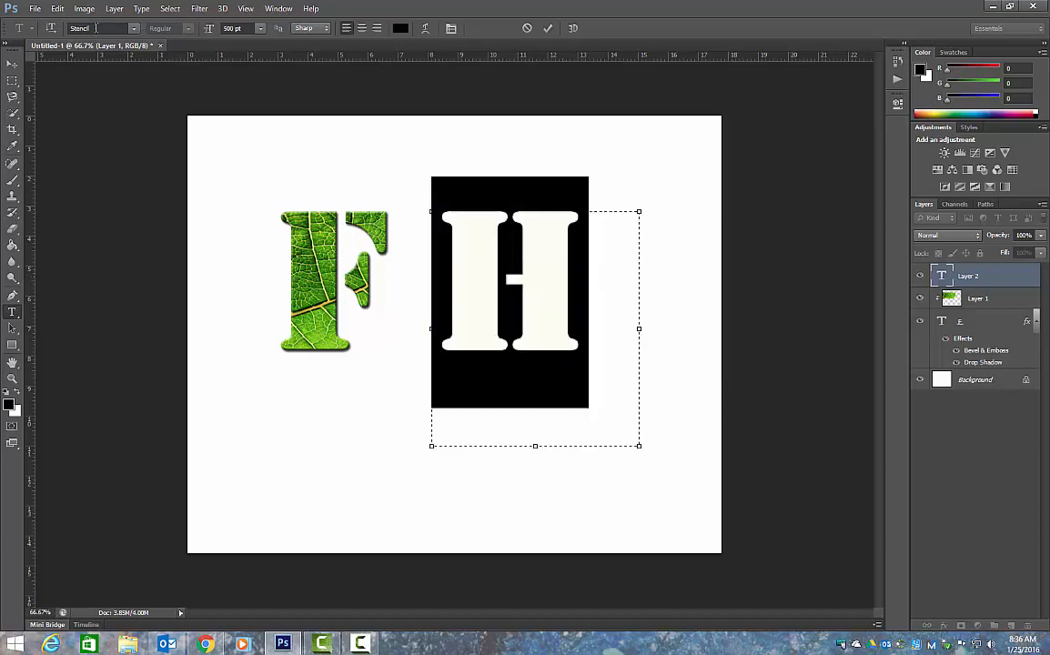
{"action": "left_click", "coordinate": [96, 28]}
{"action": "key", "text": "Down"}
{"action": "key", "text": "Down"}
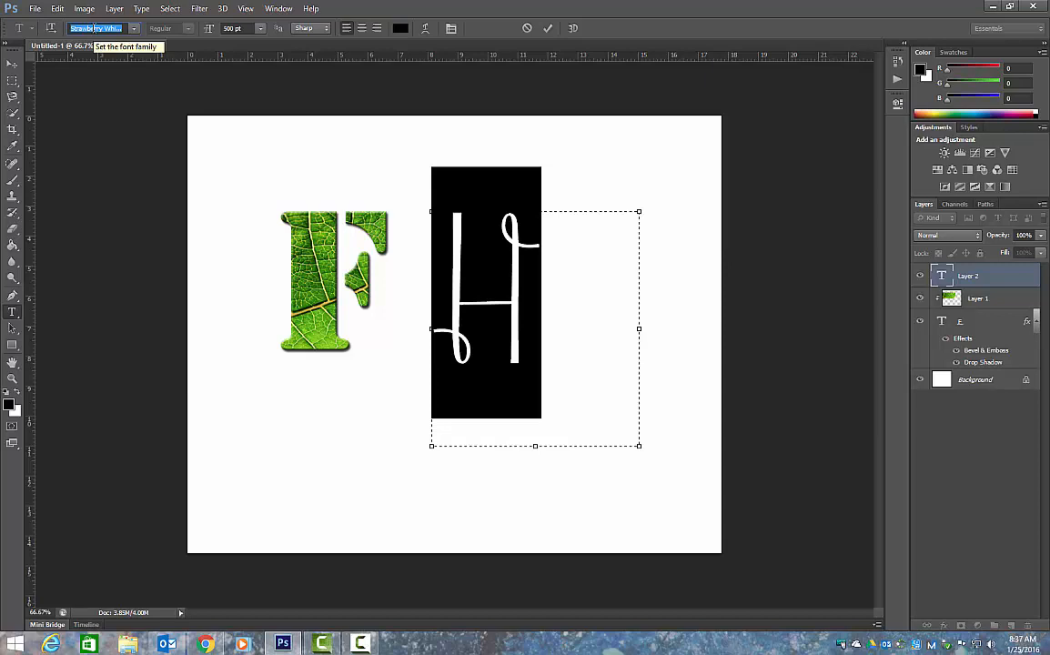
{"action": "key", "text": "Down"}
{"action": "key", "text": "Down"}
{"action": "key", "text": "Down"}
{"action": "key", "text": "Down"}
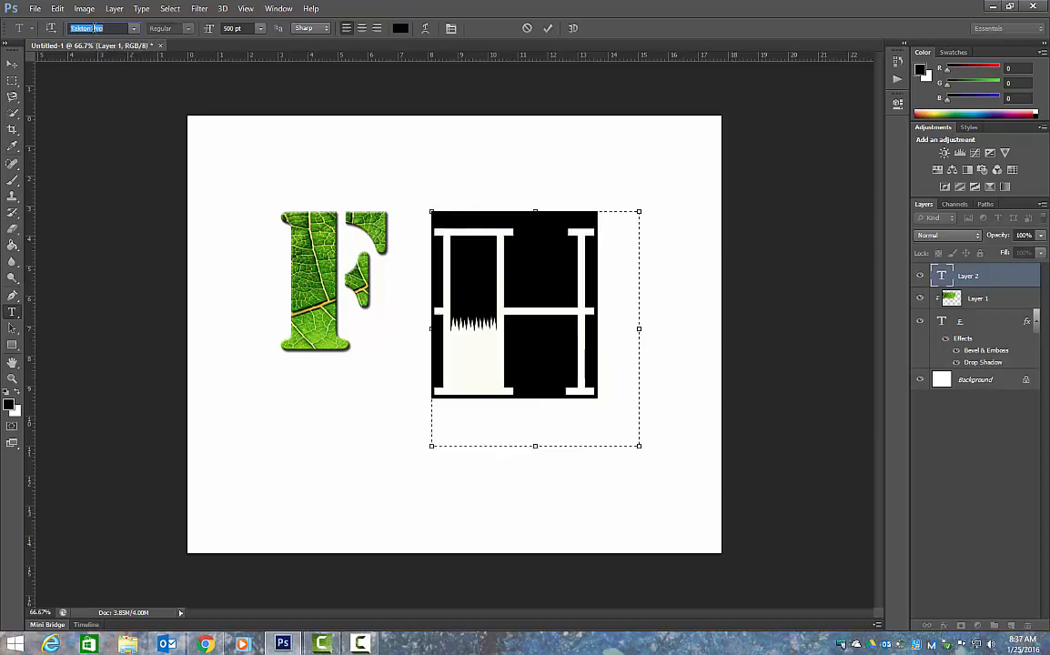
{"action": "key", "text": "Down"}
{"action": "key", "text": "Down"}
{"action": "key", "text": "Down"}
{"action": "key", "text": "Down"}
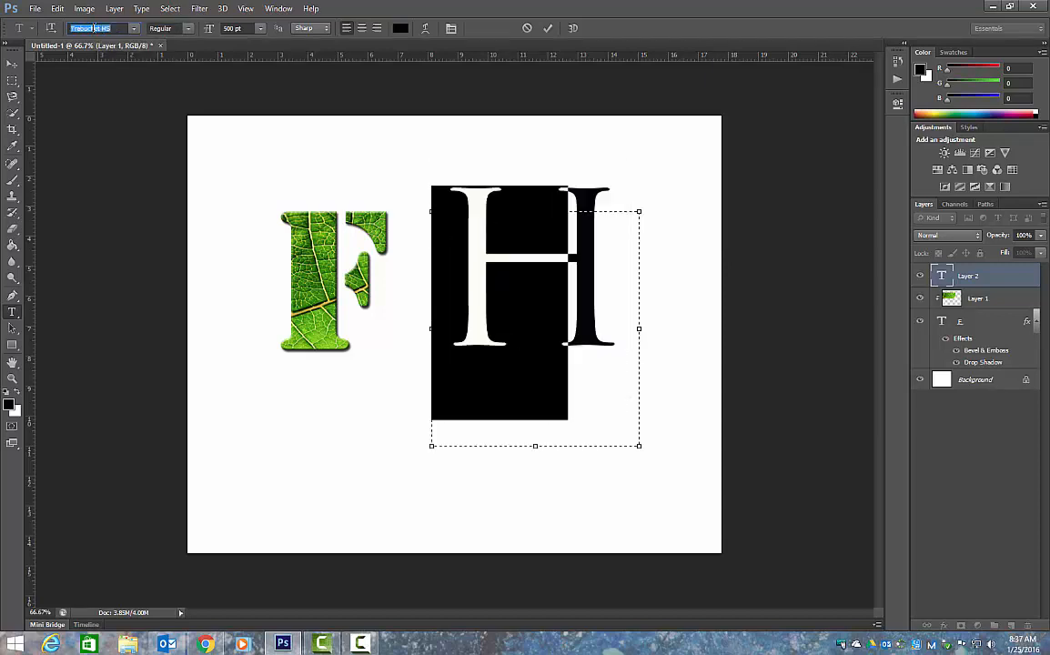
{"action": "key", "text": "Down"}
{"action": "key", "text": "Down"}
{"action": "key", "text": "Down"}
{"action": "key", "text": "Down"}
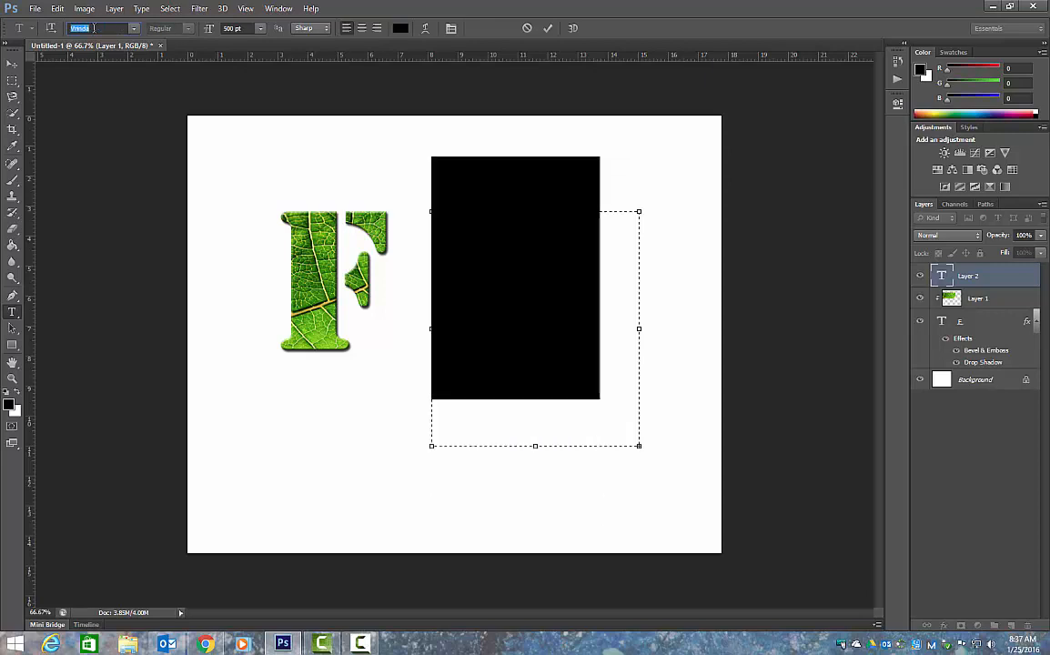
{"action": "key", "text": "Down"}
{"action": "key", "text": "Down"}
{"action": "key", "text": "Down"}
{"action": "key", "text": "Down"}
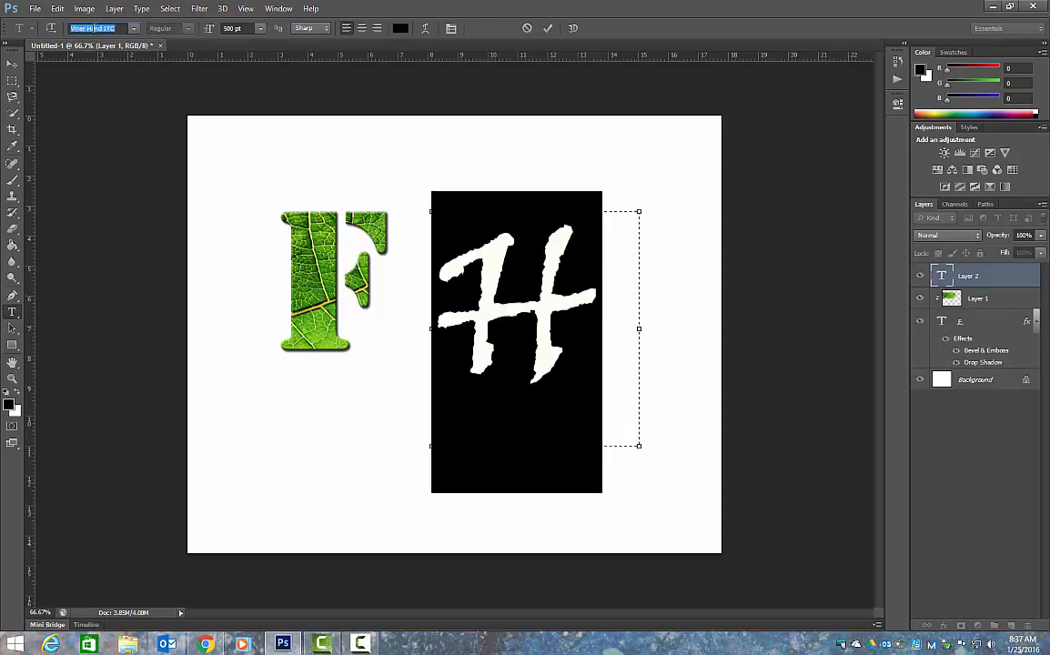
{"action": "key", "text": "Return"}
{"action": "left_click", "coordinate": [11, 63]}
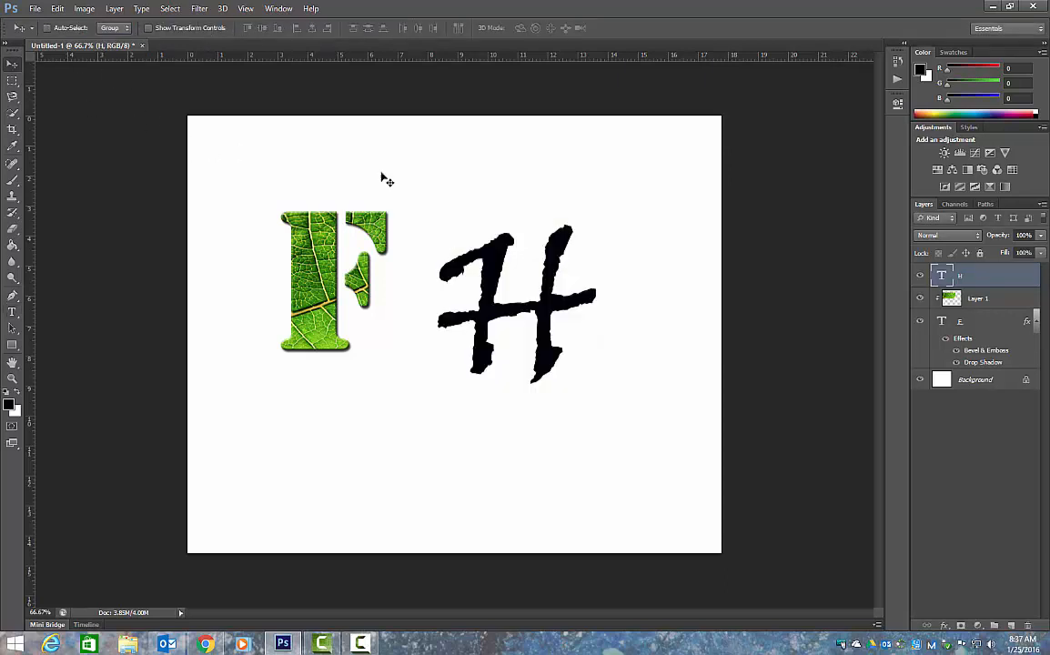
Step: Open the vetdayflag.jpg image from the Desktop
{"action": "left_click", "coordinate": [35, 8]}
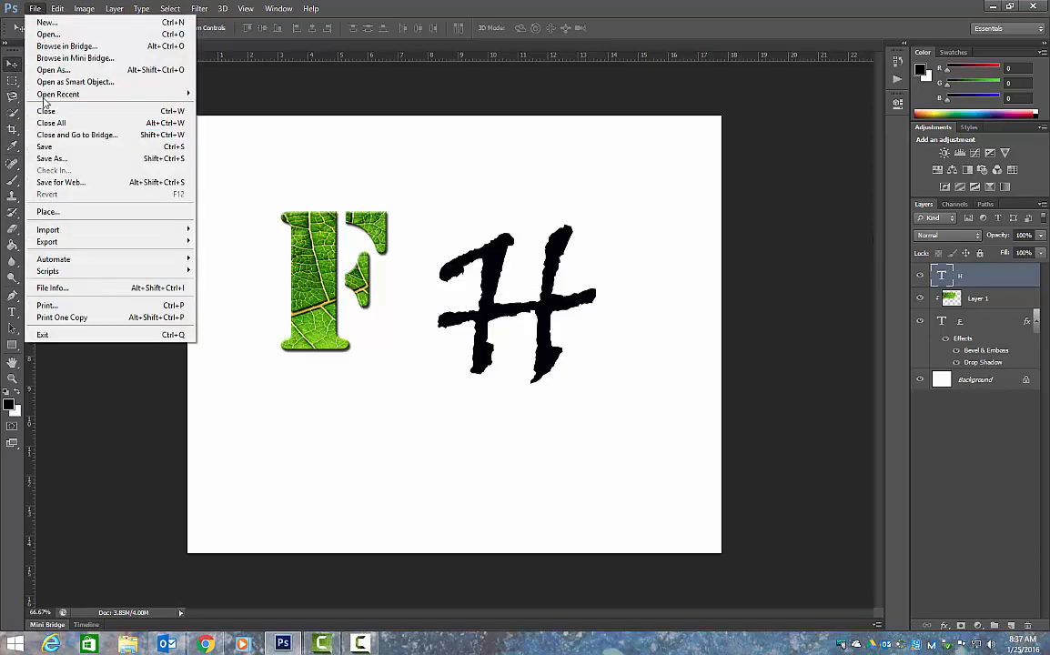
{"action": "left_click", "coordinate": [47, 35]}
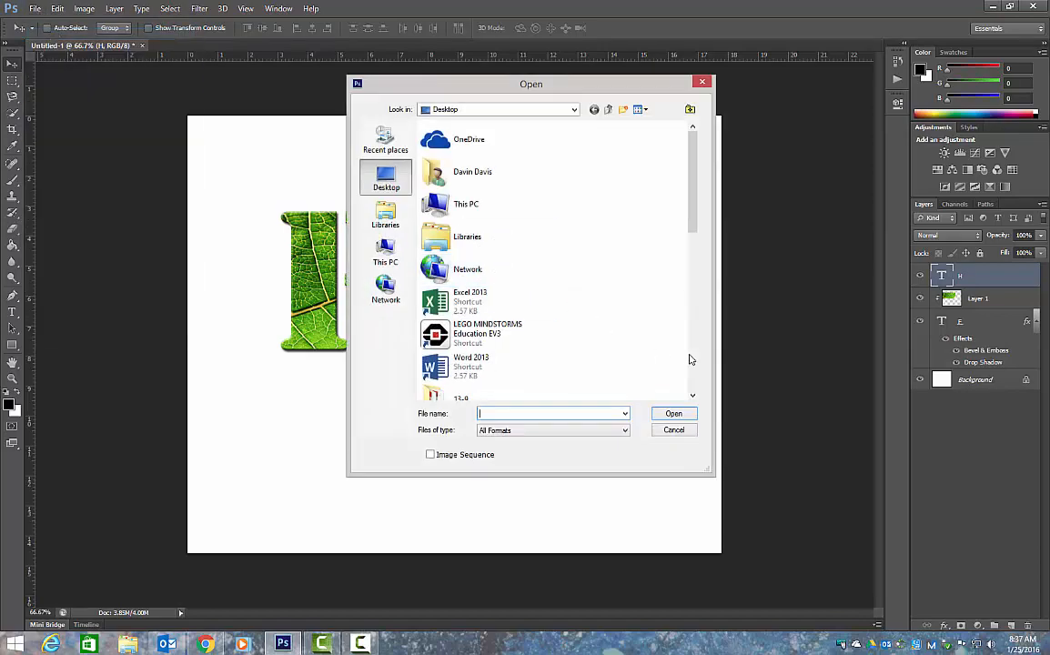
{"action": "scroll", "coordinate": [689, 360], "scroll_direction": "down", "scroll_amount": 4}
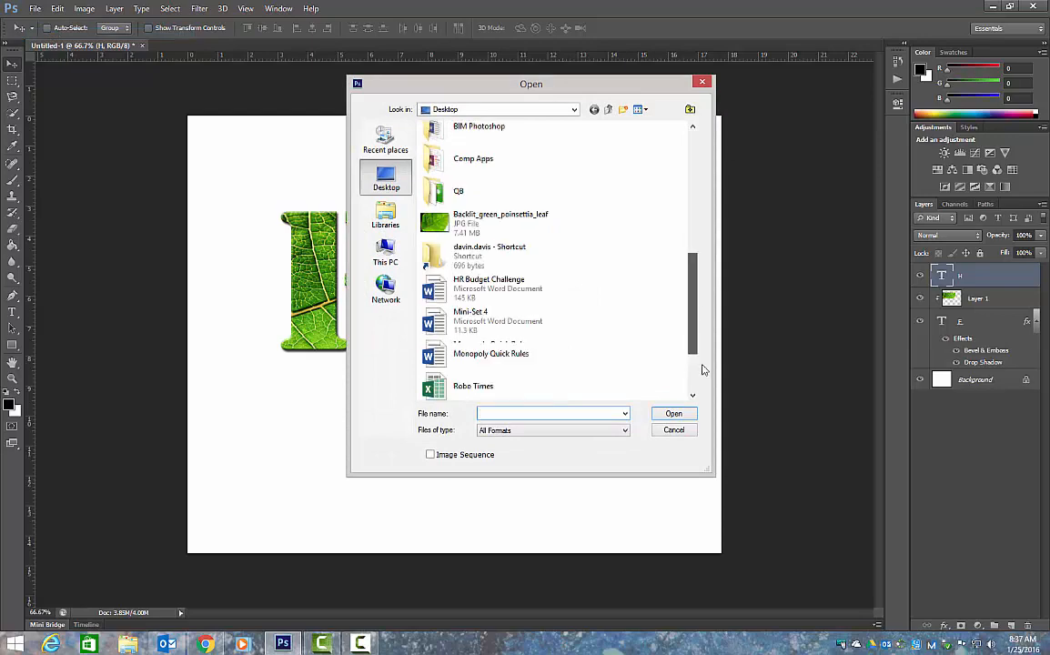
{"action": "scroll", "coordinate": [703, 369], "scroll_direction": "down", "scroll_amount": 3}
{"action": "double_click", "coordinate": [457, 351]}
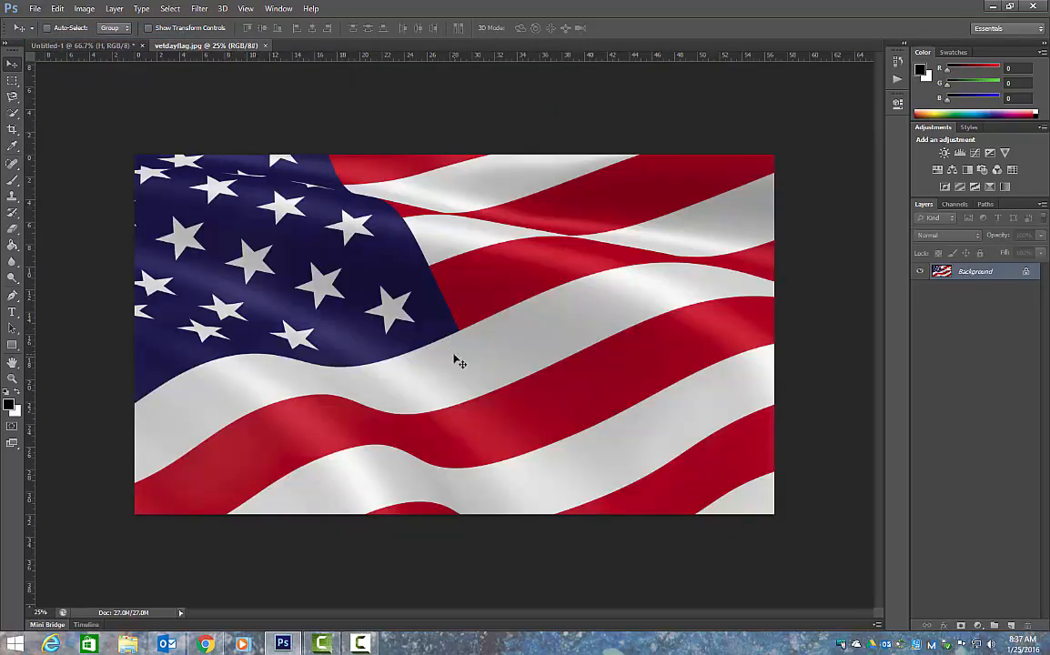
Step: Copy the flag image into the Untitled-1 document as a layer above the H and close the flag file
{"action": "left_click_drag", "start_coordinate": [239, 47], "coordinate": [315, 124]}
{"action": "left_click_drag", "start_coordinate": [377, 194], "coordinate": [240, 194]}
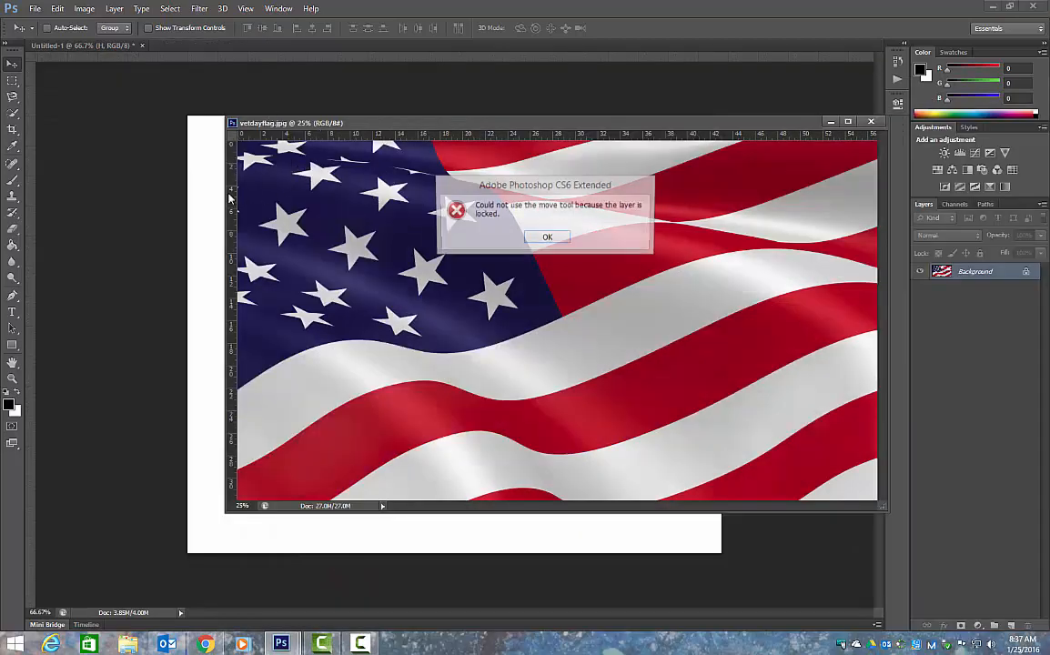
{"action": "left_click", "coordinate": [539, 235]}
{"action": "left_click_drag", "start_coordinate": [538, 224], "coordinate": [209, 251]}
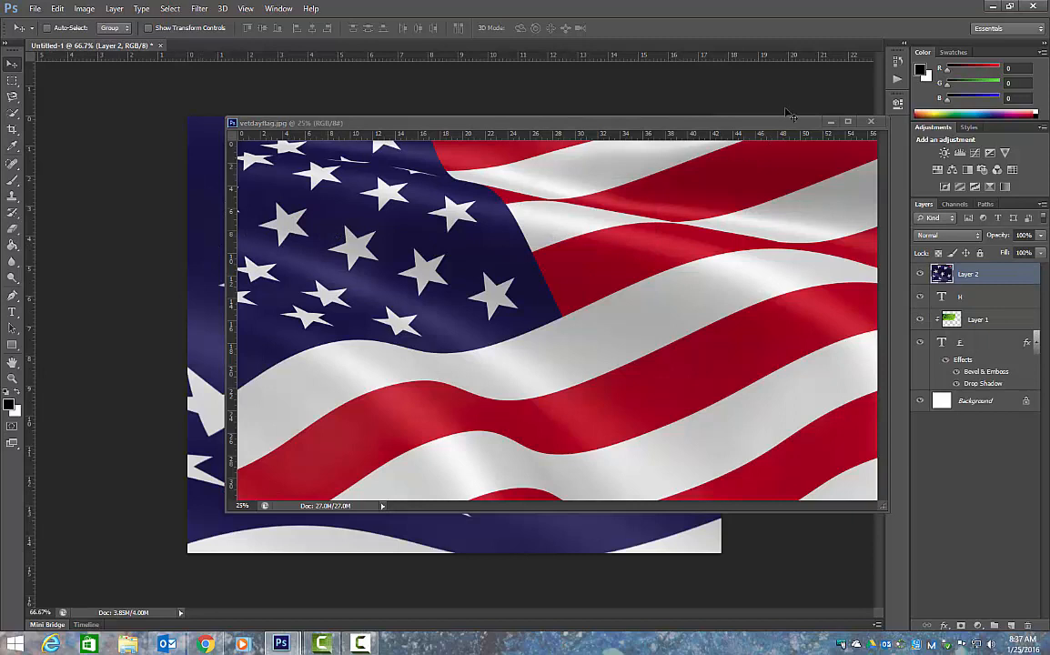
{"action": "left_click", "coordinate": [870, 121]}
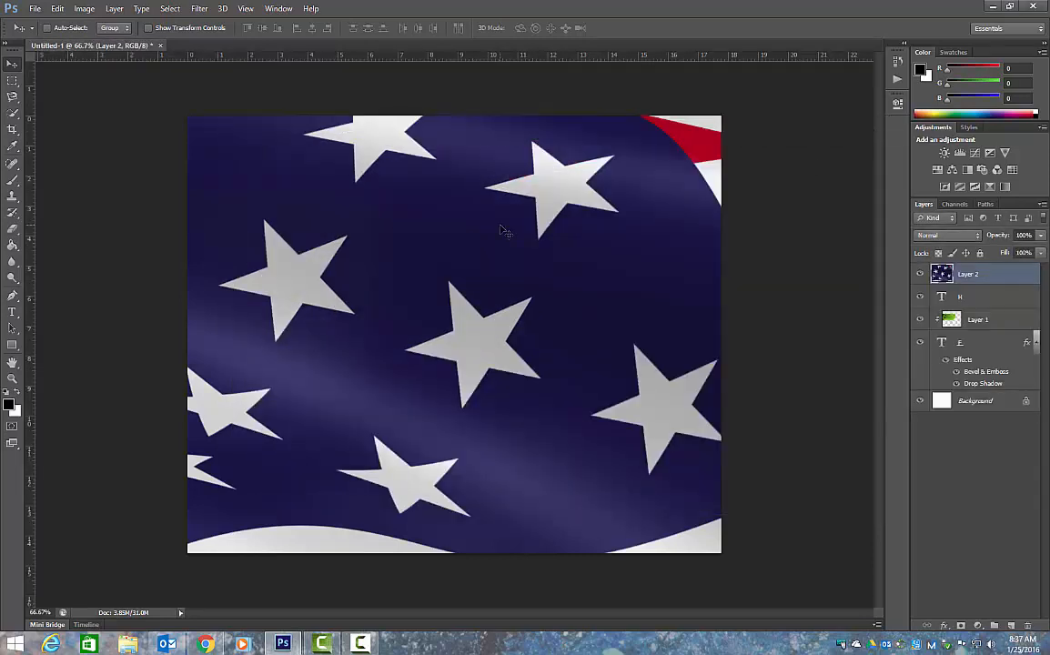
Step: Scale the flag layer to about 39% width and 29% height, positioned over the letter H
{"action": "key", "text": "ctrl+t"}
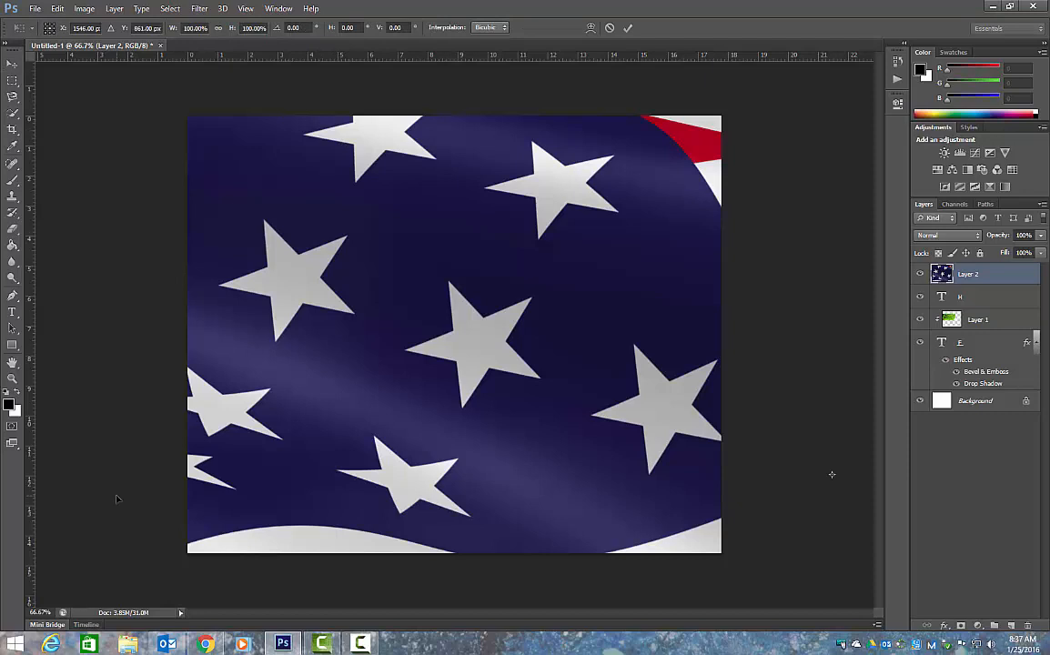
{"action": "key", "text": "ctrl+minus"}
{"action": "key", "text": "ctrl+minus"}
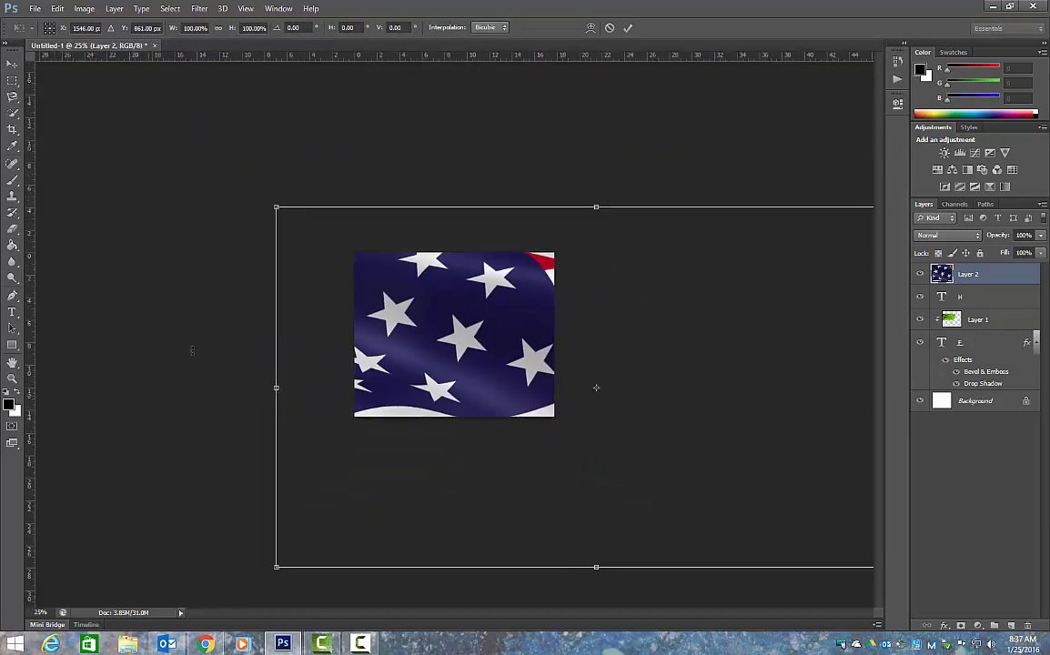
{"action": "left_click_drag", "start_coordinate": [273, 203], "coordinate": [663, 461]}
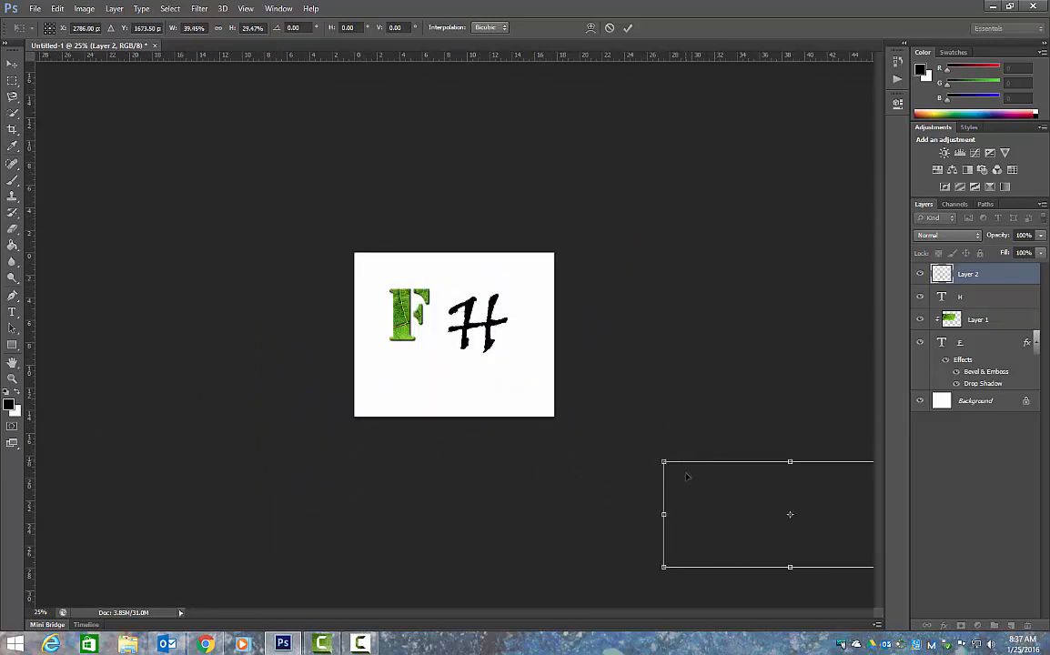
{"action": "left_click_drag", "start_coordinate": [702, 506], "coordinate": [452, 324]}
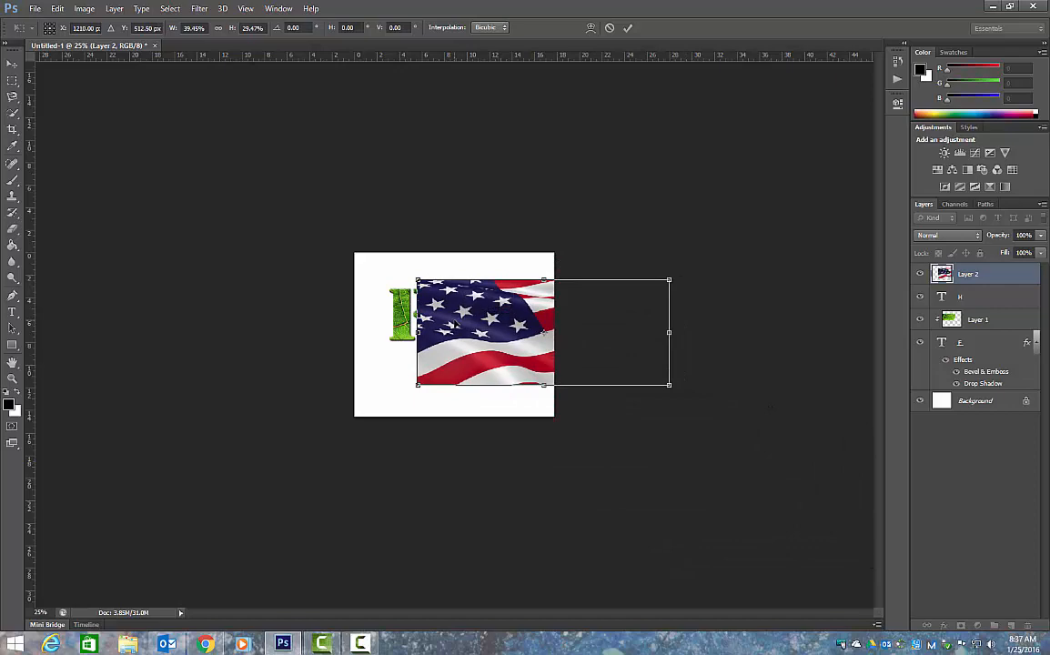
{"action": "key", "text": "Return"}
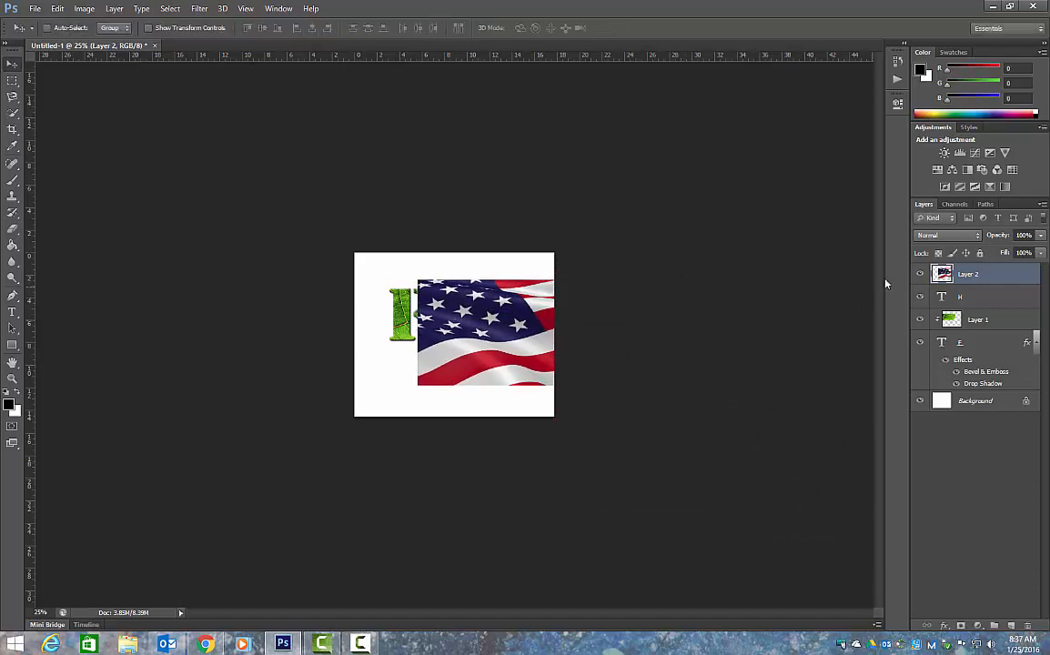
Step: Create a clipping mask from the flag layer so it fills only the letter H
{"action": "right_click", "coordinate": [960, 276]}
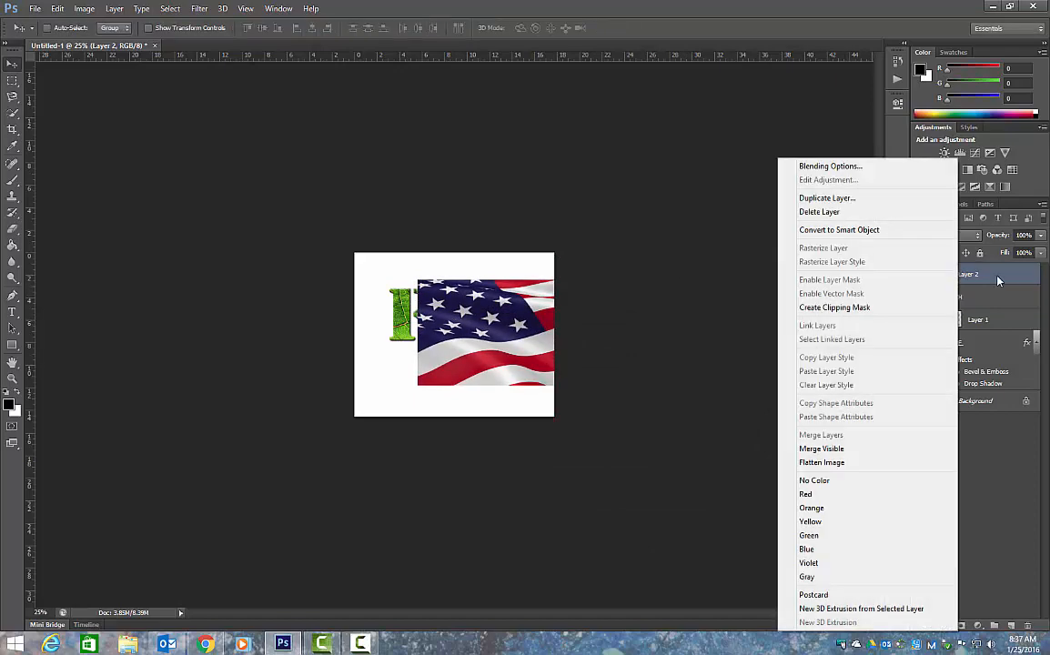
{"action": "right_click", "coordinate": [982, 280]}
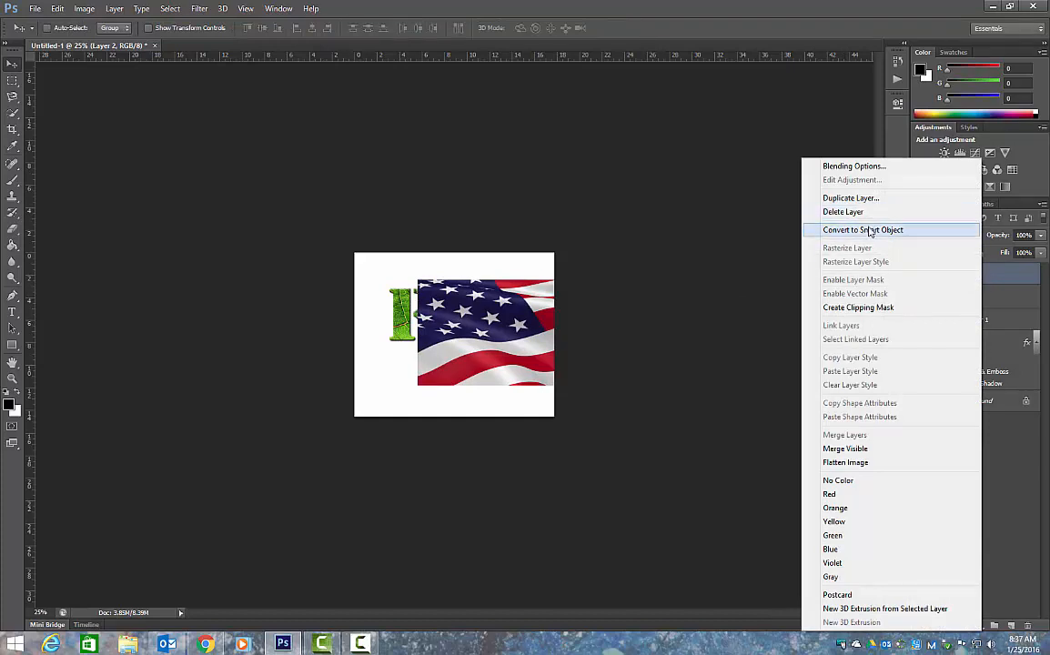
{"action": "left_click", "coordinate": [846, 308]}
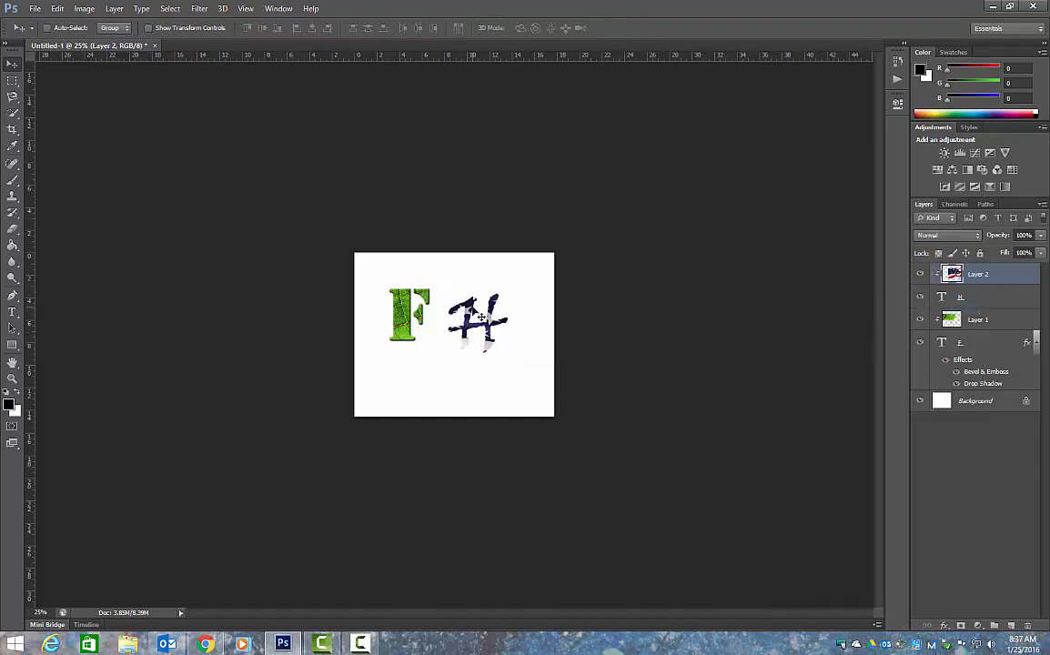
Step: Shift the flag image down and slightly right within the H so its blue starred area fills the letter
{"action": "key", "text": "ctrl+plus"}
{"action": "key", "text": "ctrl+plus"}
{"action": "key", "text": "ctrl+plus"}
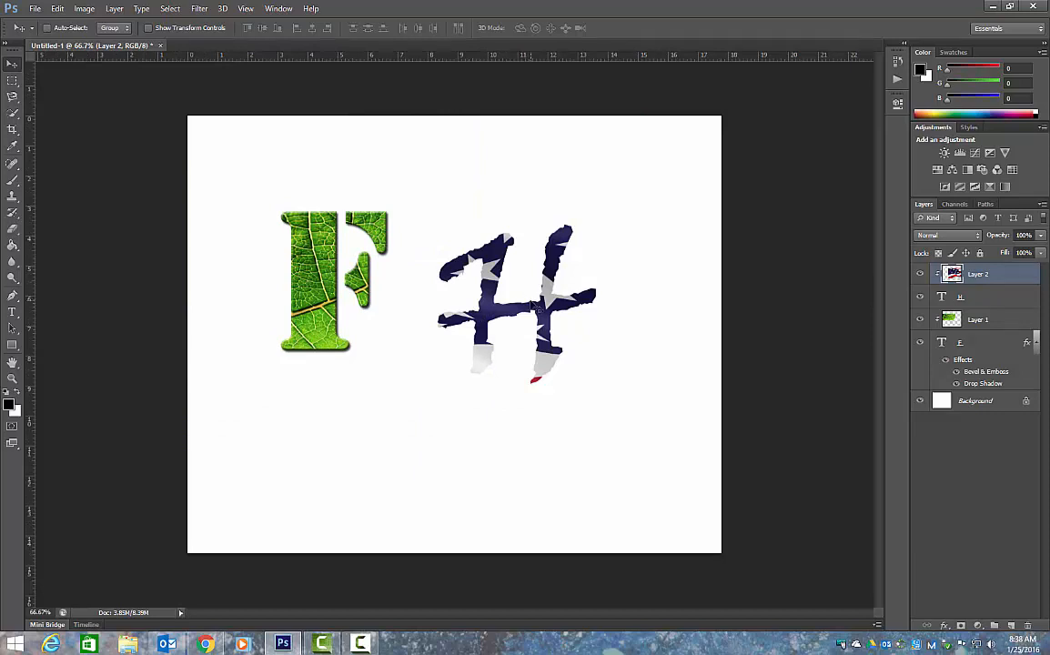
{"action": "left_click_drag", "start_coordinate": [539, 291], "coordinate": [553, 336]}
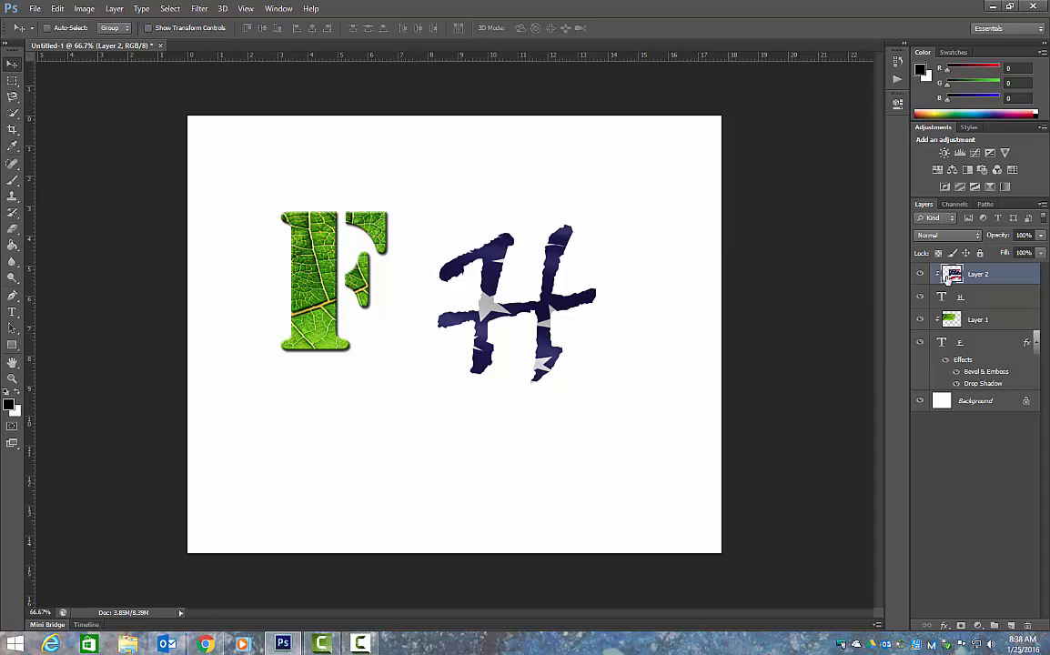
Step: Add an Inner Bevel, Smooth Bevel & Emboss effect to the H text layer with its depth raised to over 500%
{"action": "left_click", "coordinate": [983, 296]}
{"action": "right_click", "coordinate": [982, 296]}
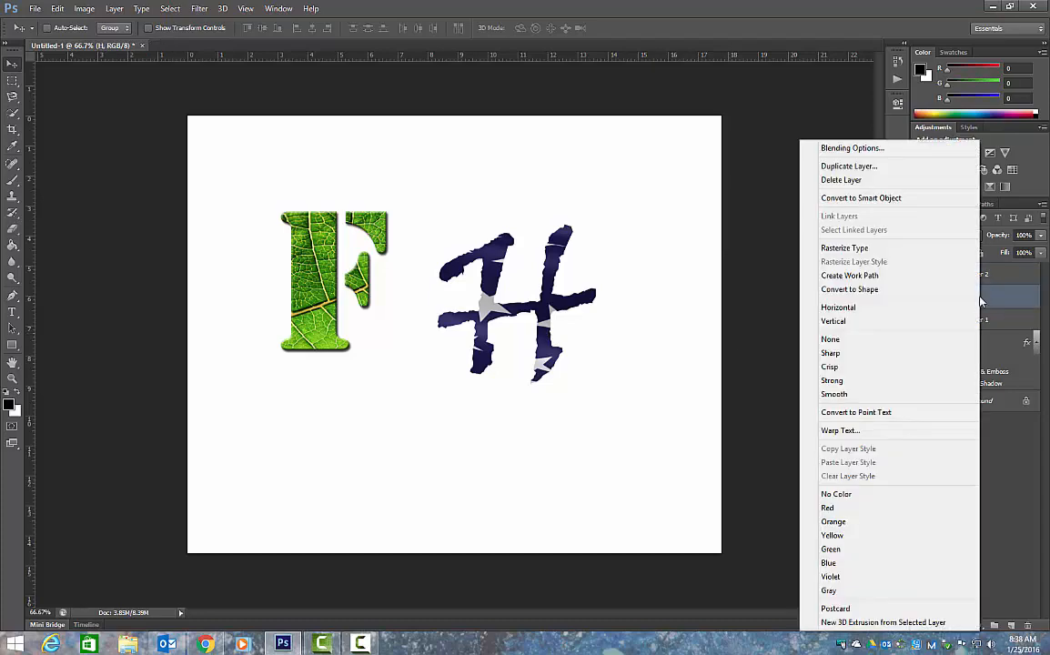
{"action": "left_click", "coordinate": [852, 147]}
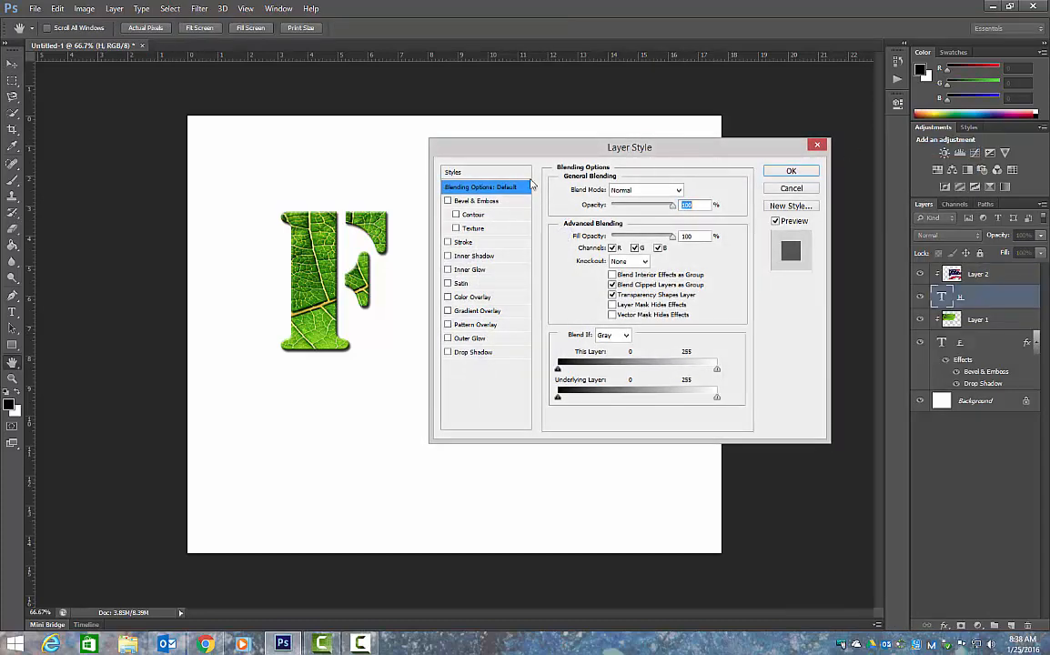
{"action": "left_click", "coordinate": [465, 201]}
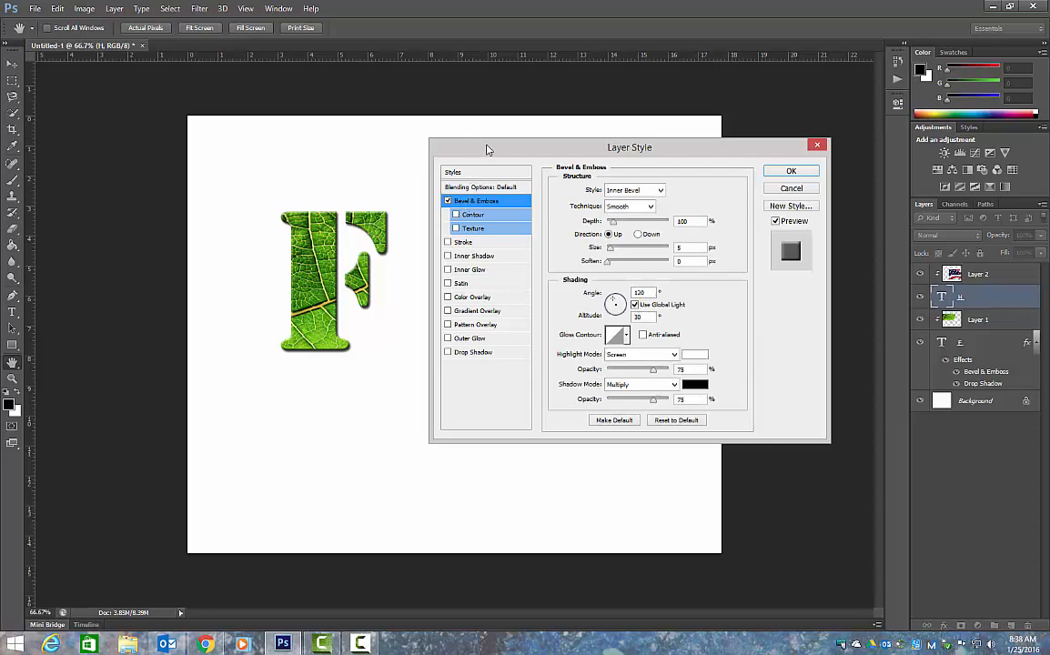
{"action": "left_click_drag", "start_coordinate": [487, 148], "coordinate": [679, 179]}
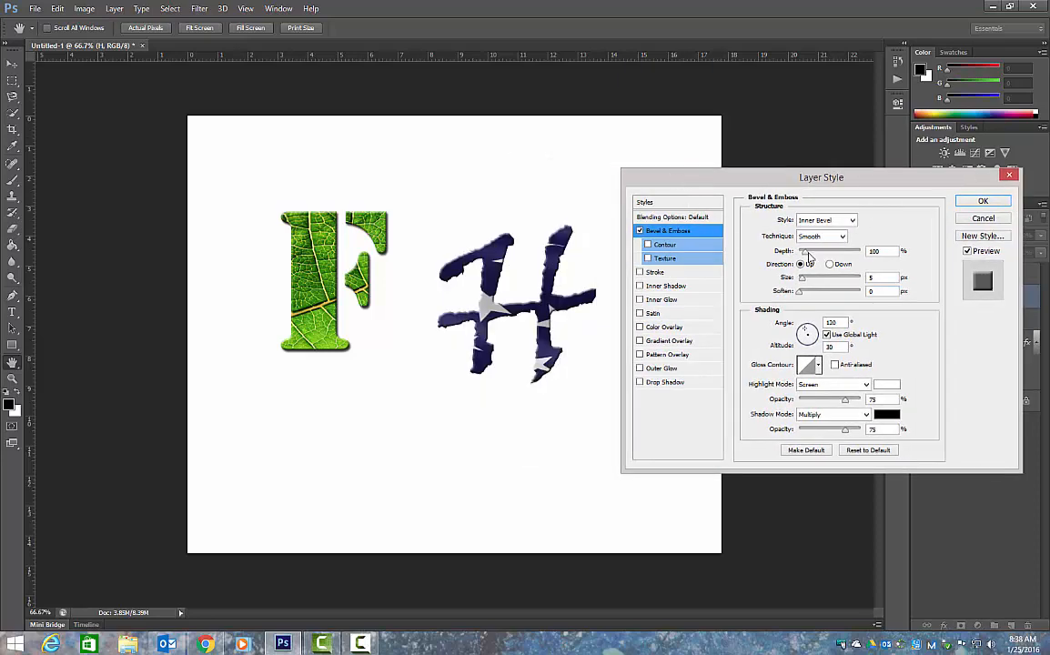
{"action": "left_click_drag", "start_coordinate": [806, 258], "coordinate": [830, 257]}
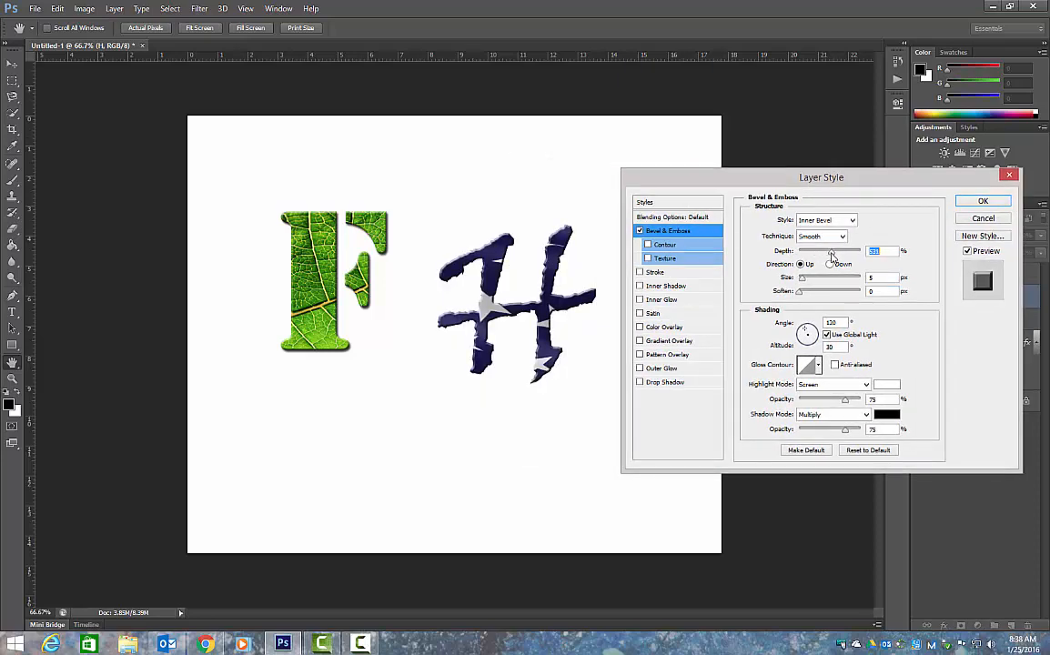
Step: Try a stroke on the H, remove it, and apply a drop shadow with a distance of about 26 px instead
{"action": "left_click", "coordinate": [654, 273]}
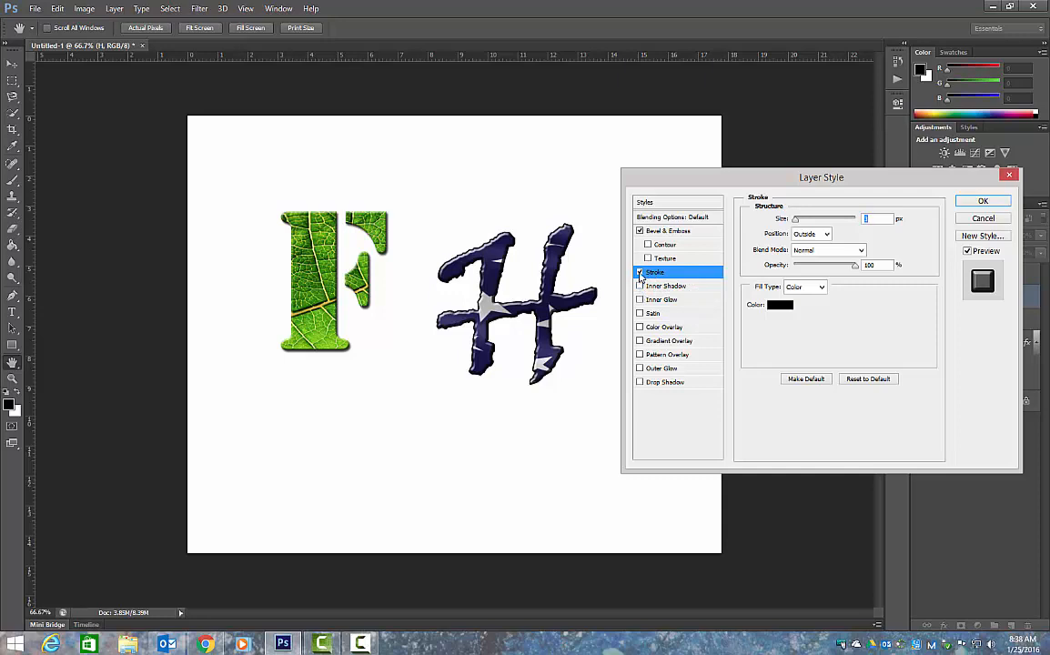
{"action": "left_click", "coordinate": [640, 273]}
{"action": "left_click", "coordinate": [659, 383]}
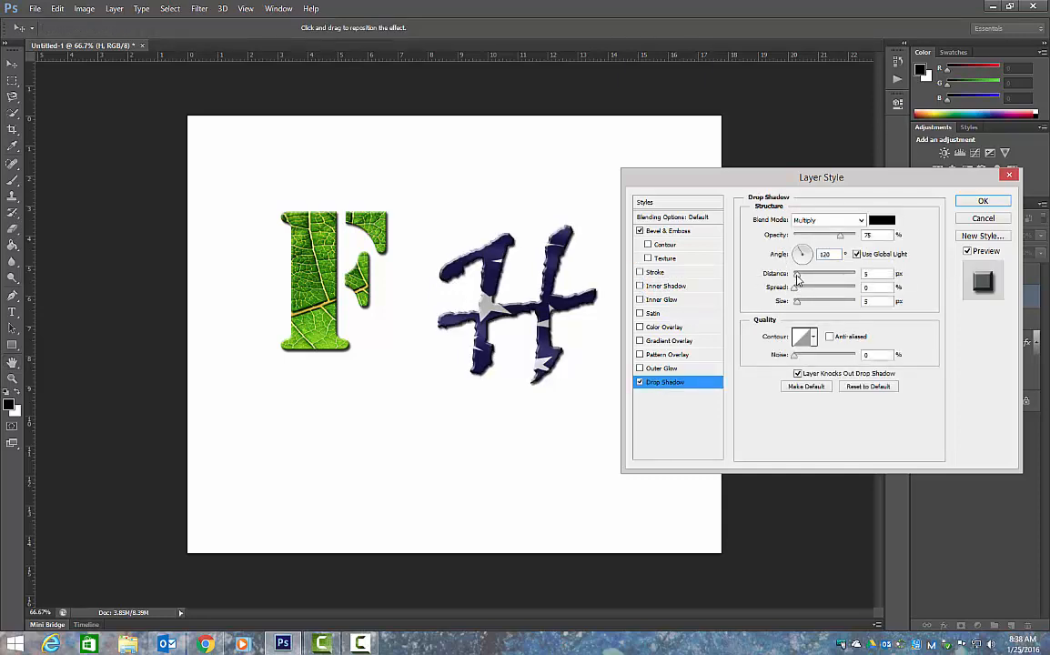
{"action": "left_click_drag", "start_coordinate": [797, 277], "coordinate": [812, 281]}
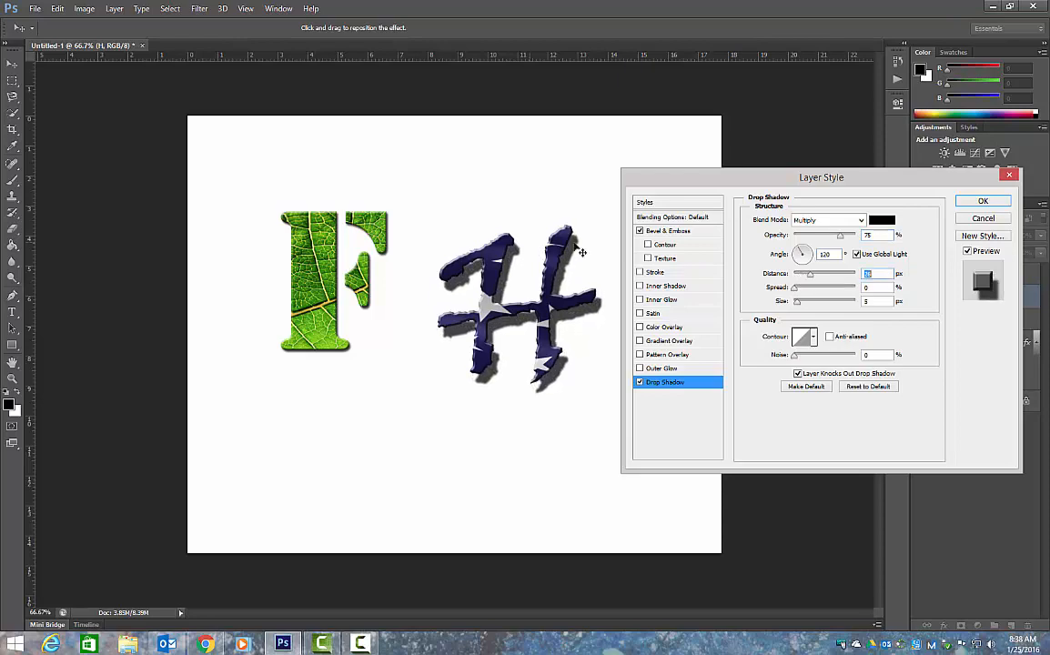
{"action": "left_click_drag", "start_coordinate": [706, 183], "coordinate": [305, 405]}
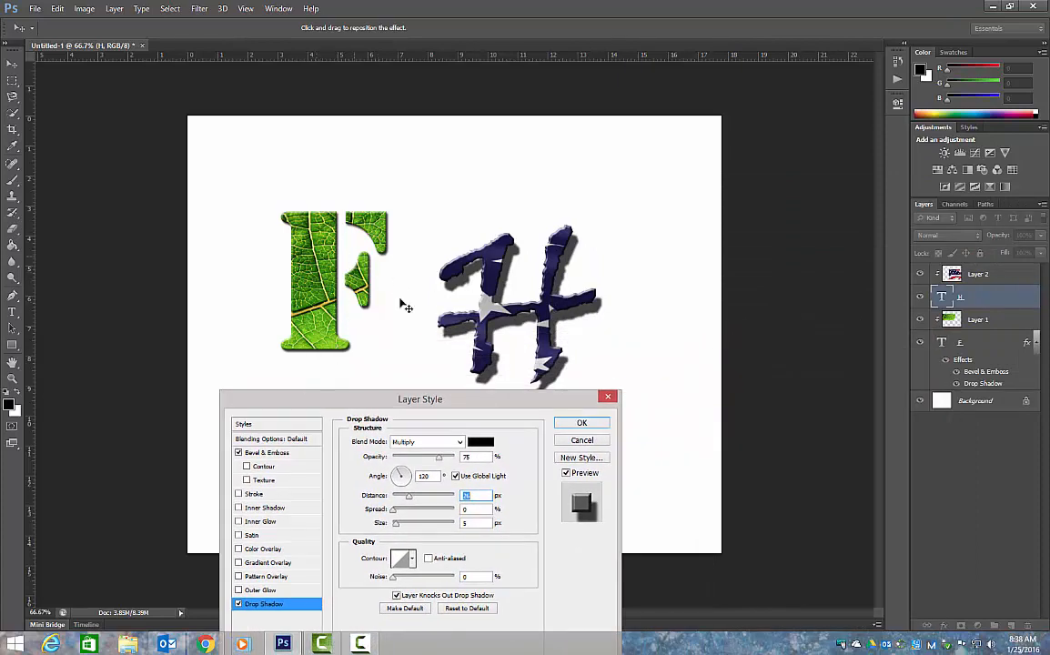
{"action": "left_click_drag", "start_coordinate": [505, 401], "coordinate": [778, 196]}
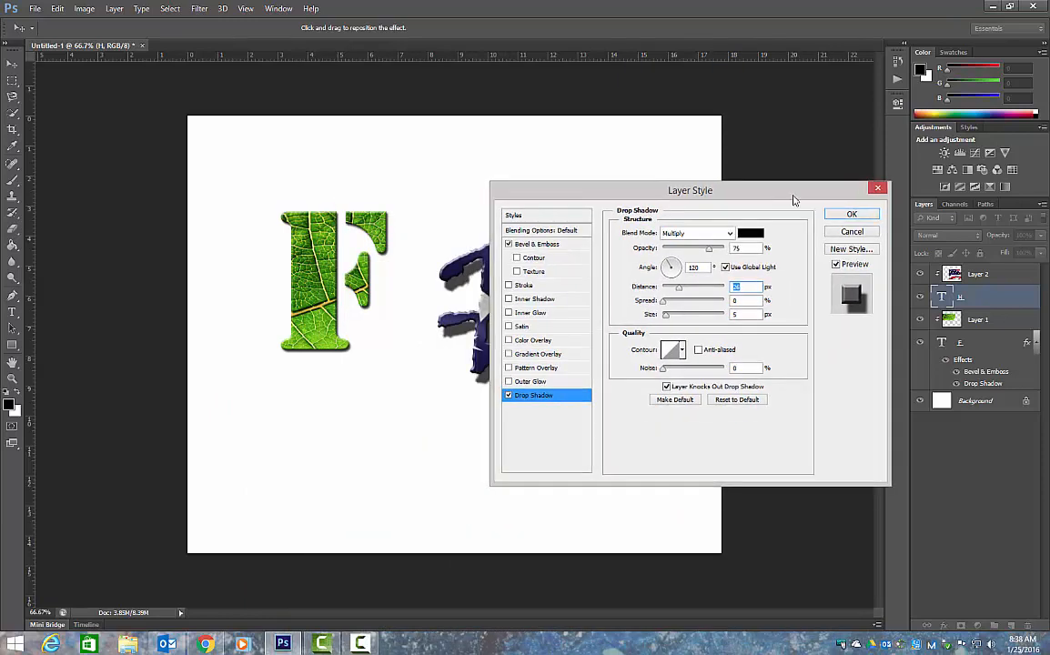
{"action": "left_click", "coordinate": [852, 215]}
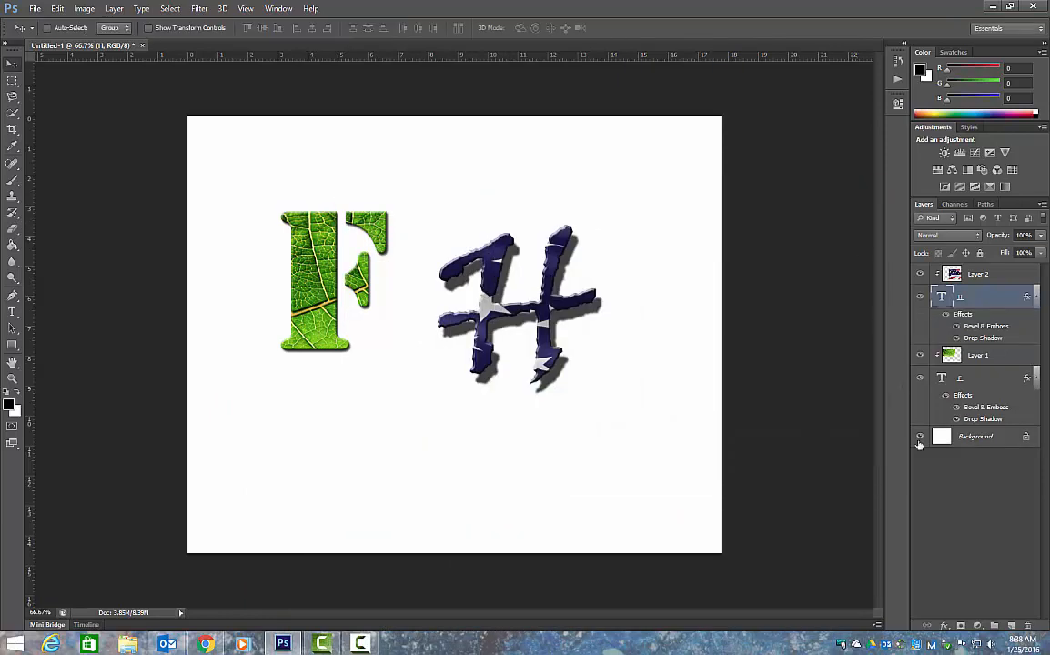
Step: Fill the Background layer with black in Normal mode at 100% opacity
{"action": "left_click", "coordinate": [944, 442]}
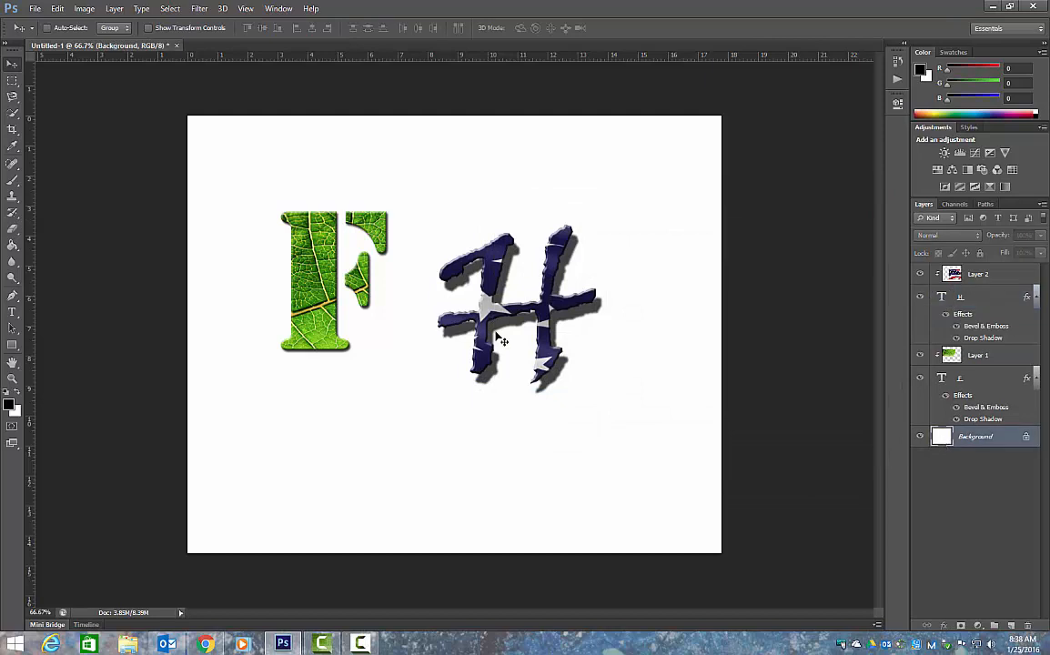
{"action": "left_click", "coordinate": [12, 343]}
{"action": "left_click", "coordinate": [59, 9]}
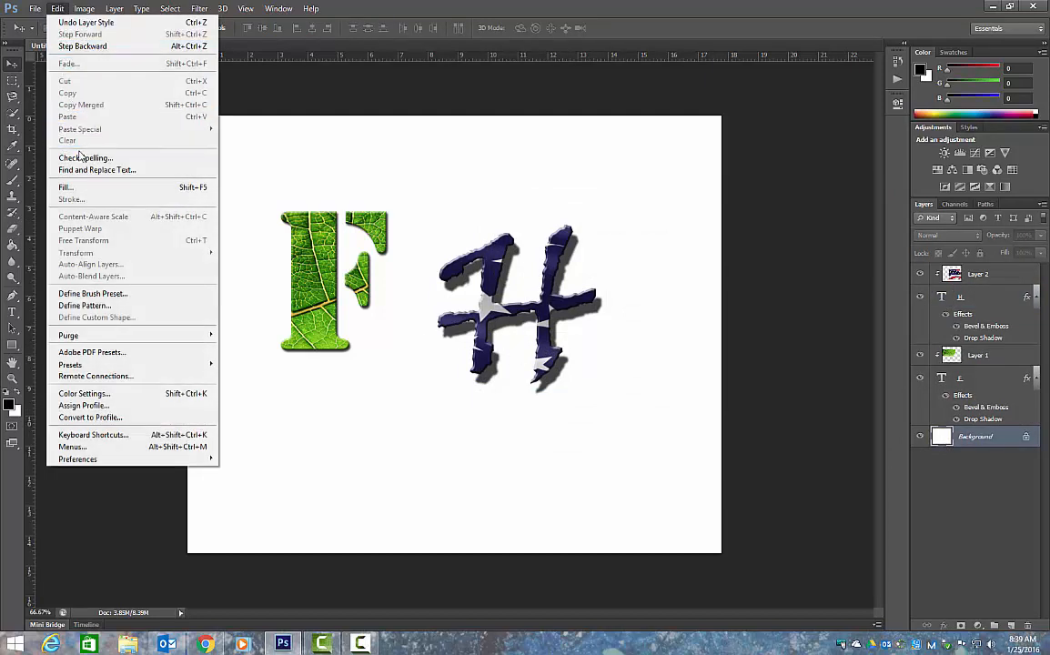
{"action": "left_click", "coordinate": [68, 186]}
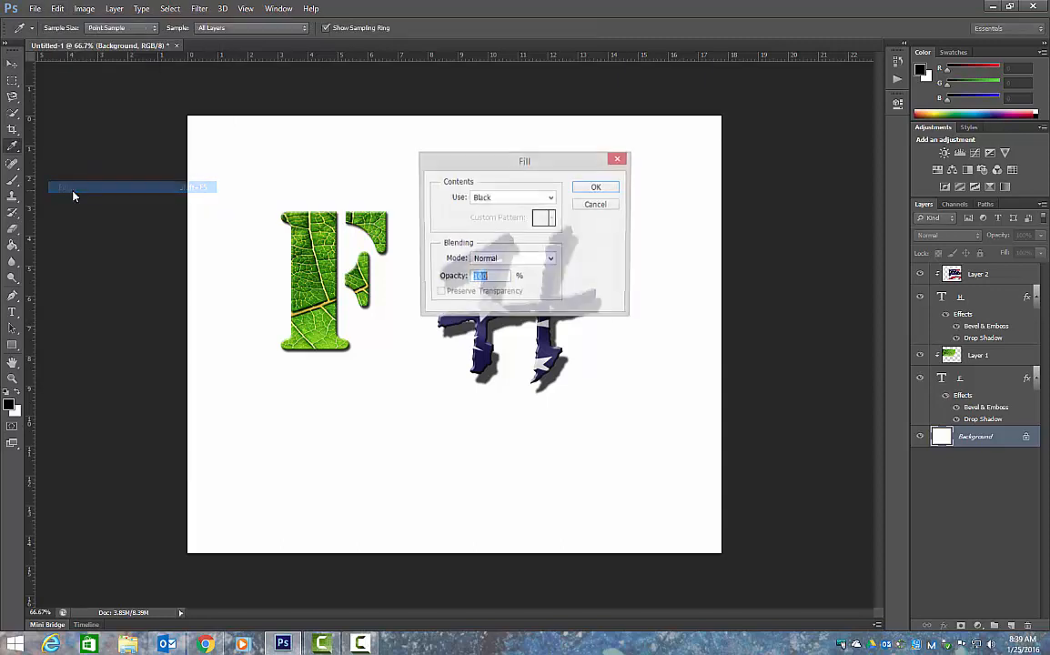
{"action": "left_click", "coordinate": [597, 187]}
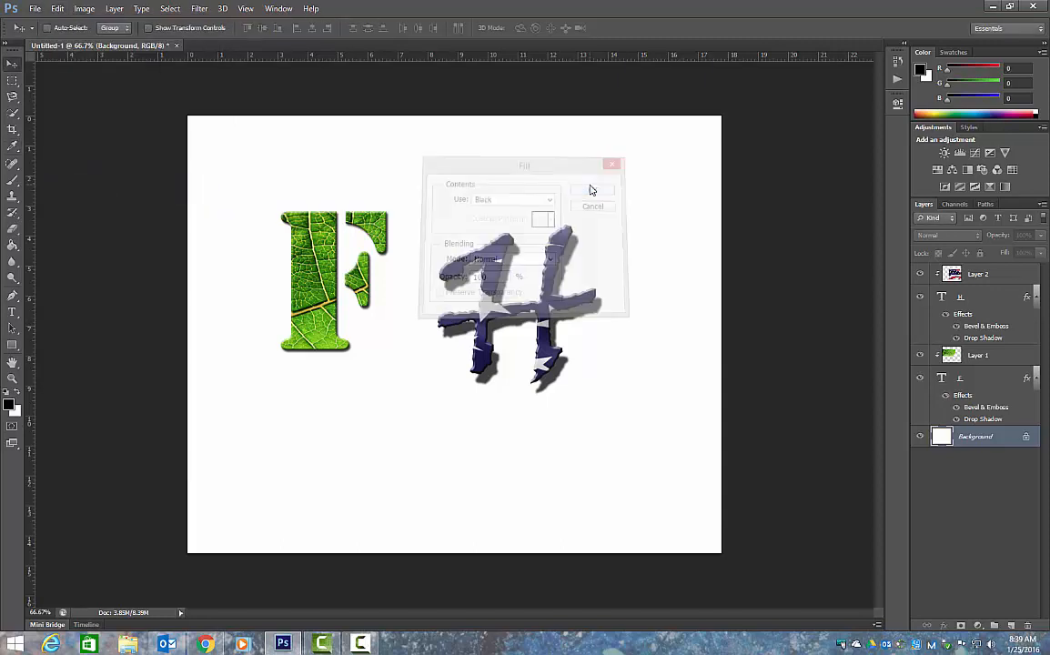